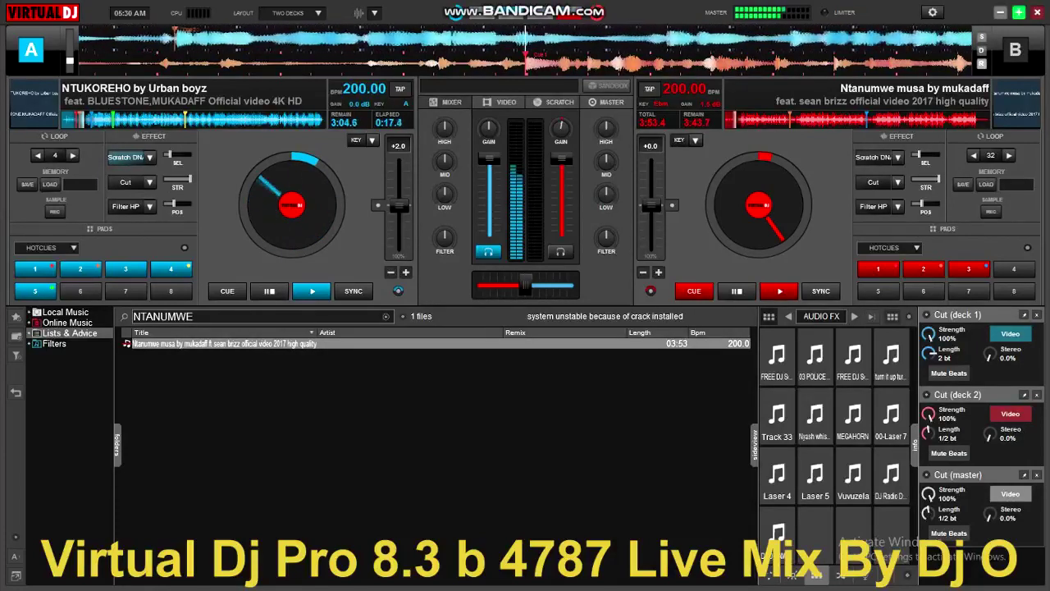
Step: Trigger the Track 33 sample and move the crossfader fully to deck B to bring in Ntanumwe musa
{"action": "key", "text": "F3"}
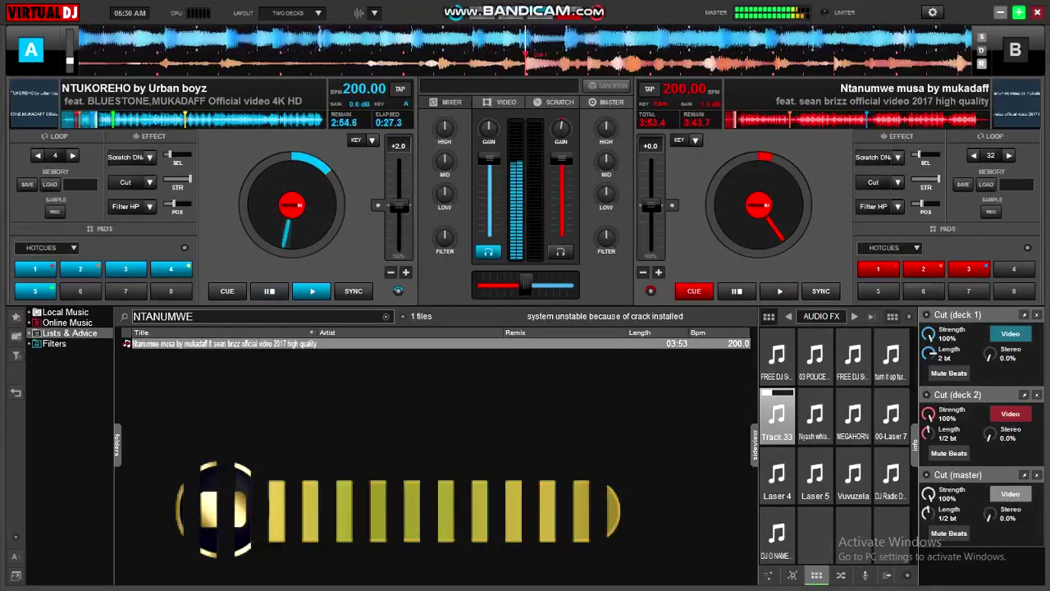
{"action": "key", "text": "Tab"}
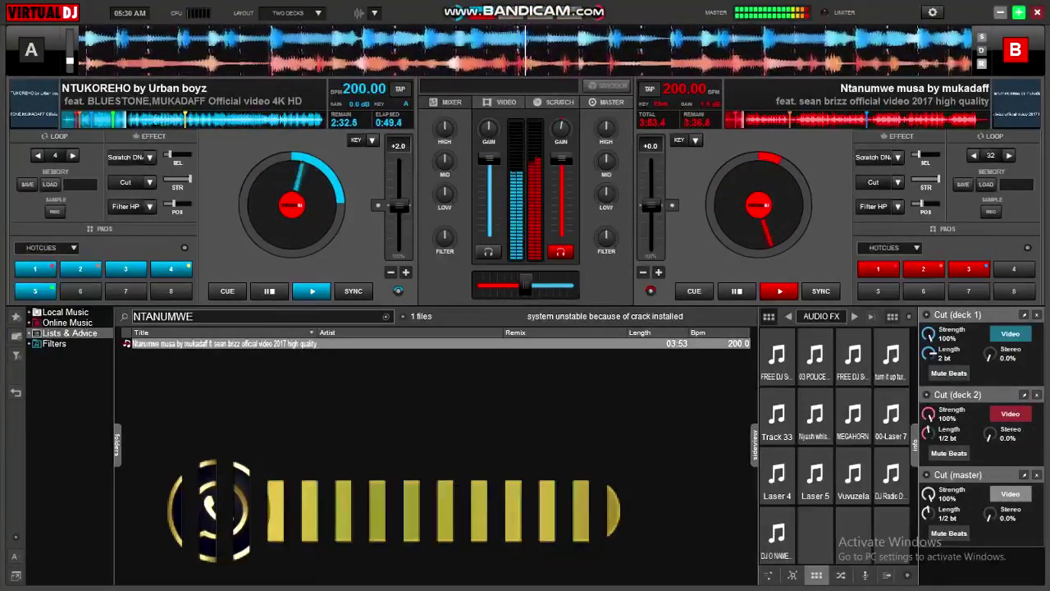
{"action": "key", "text": "shift+Right"}
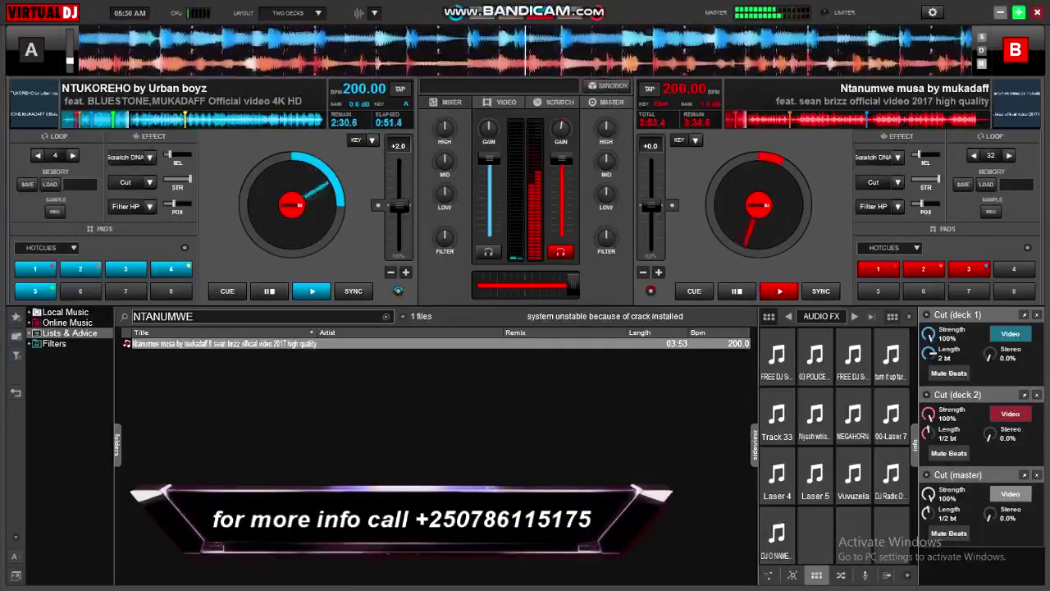
{"action": "key", "text": "5"}
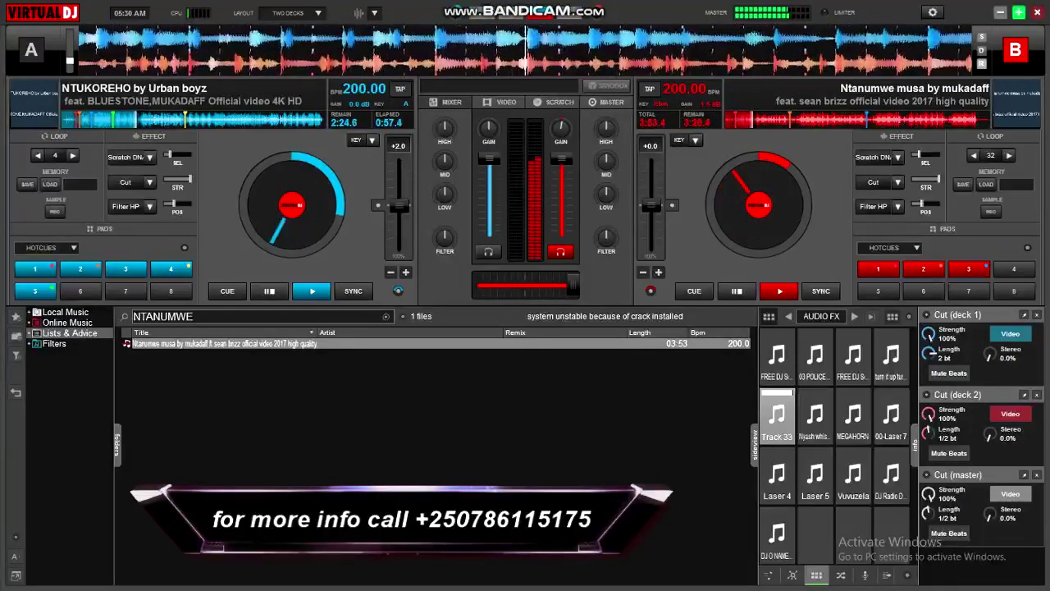
{"action": "left_click", "coordinate": [172, 316]}
{"action": "type", "text": "ROYAL"}
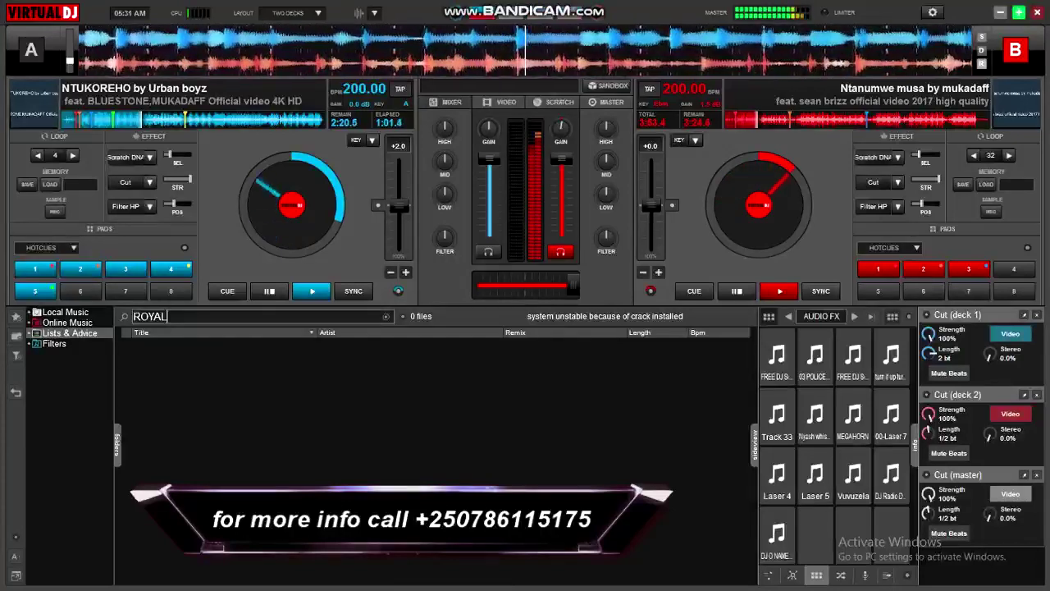
{"action": "key", "text": "BackSpace"}
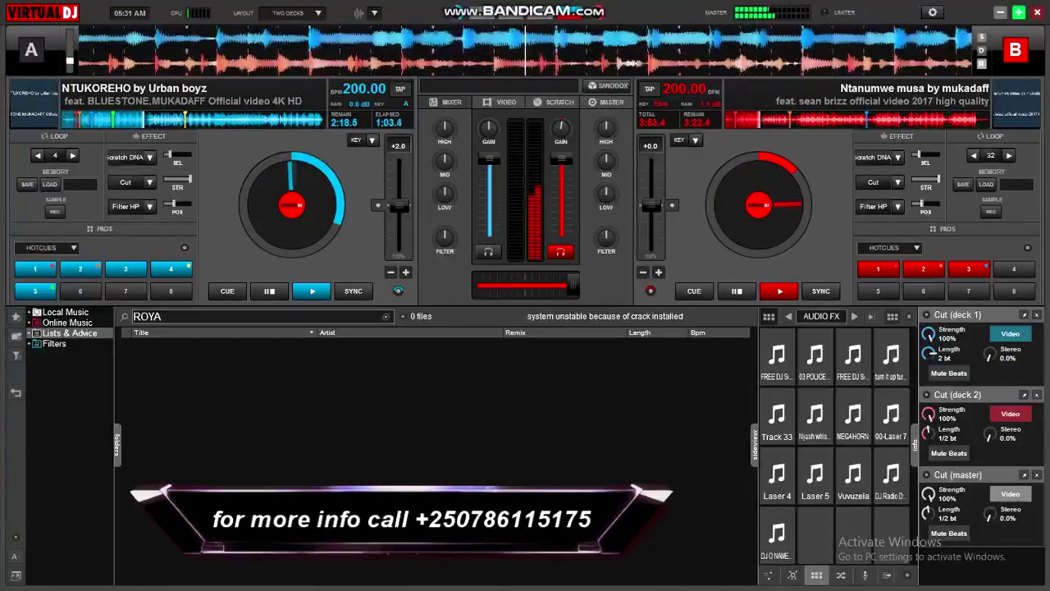
Step: Search Local Music for LOYA and load Loyal (Official Extended Video) onto deck A
{"action": "left_click", "coordinate": [65, 312]}
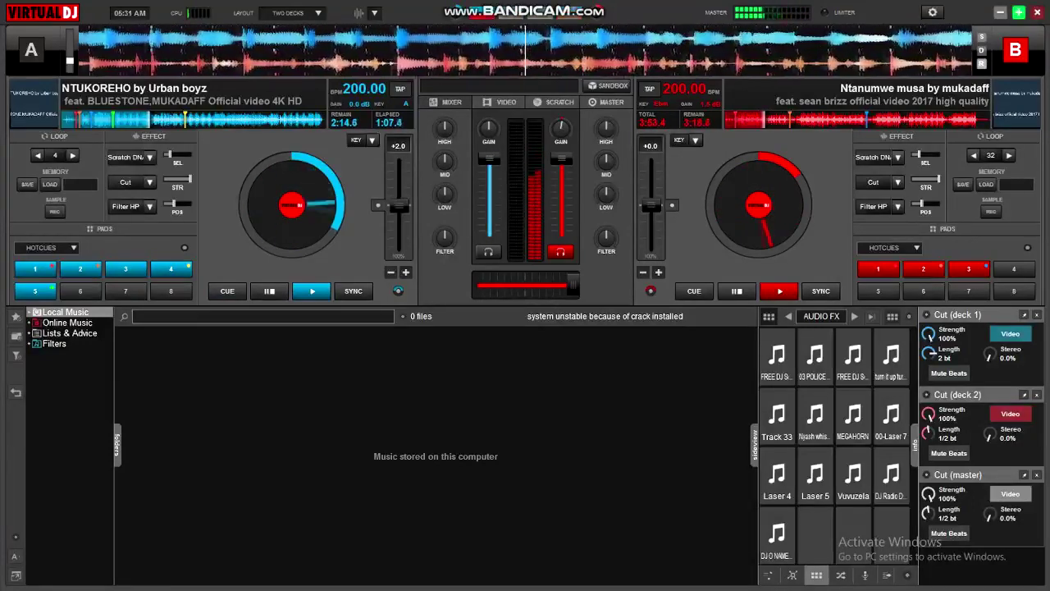
{"action": "type", "text": "LOYA"}
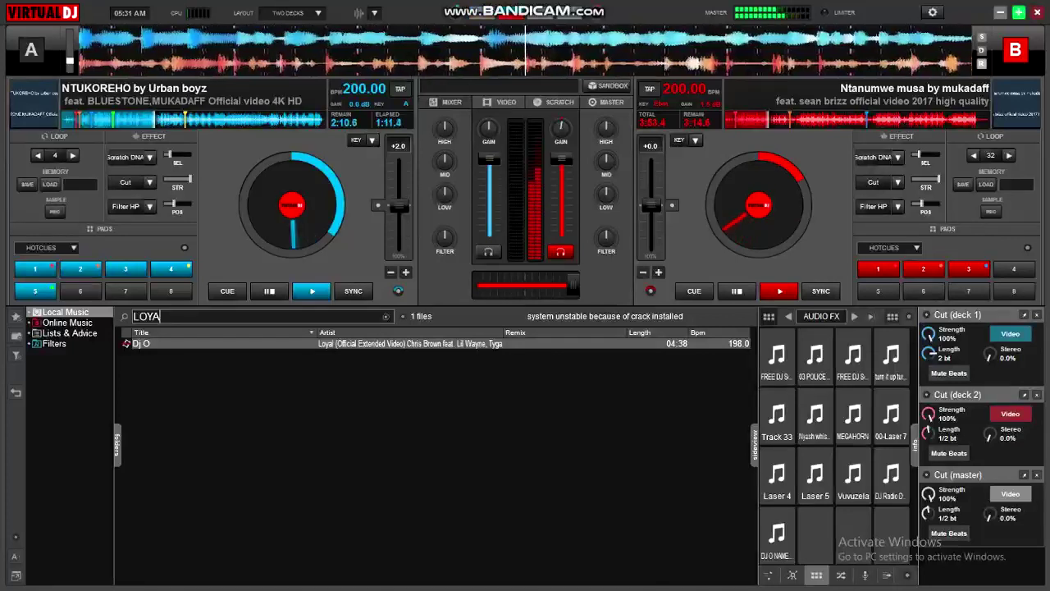
{"action": "left_click_drag", "start_coordinate": [221, 343], "coordinate": [213, 250]}
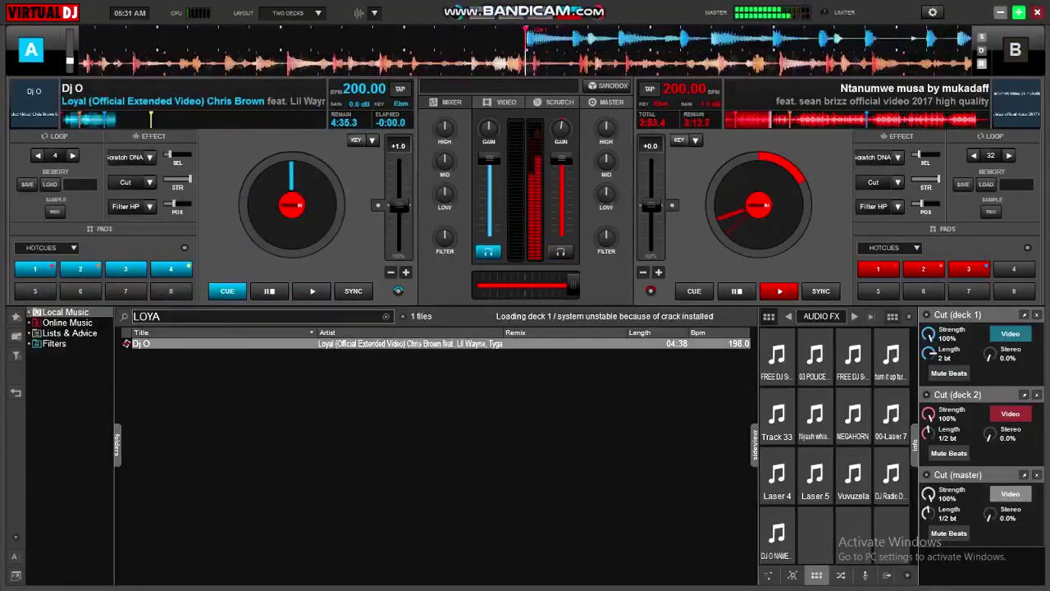
Step: Centre the crossfader and trigger the effects Scratch DNA on deck A and Filter HP on deck B
{"action": "left_click_drag", "start_coordinate": [571, 284], "coordinate": [526, 285]}
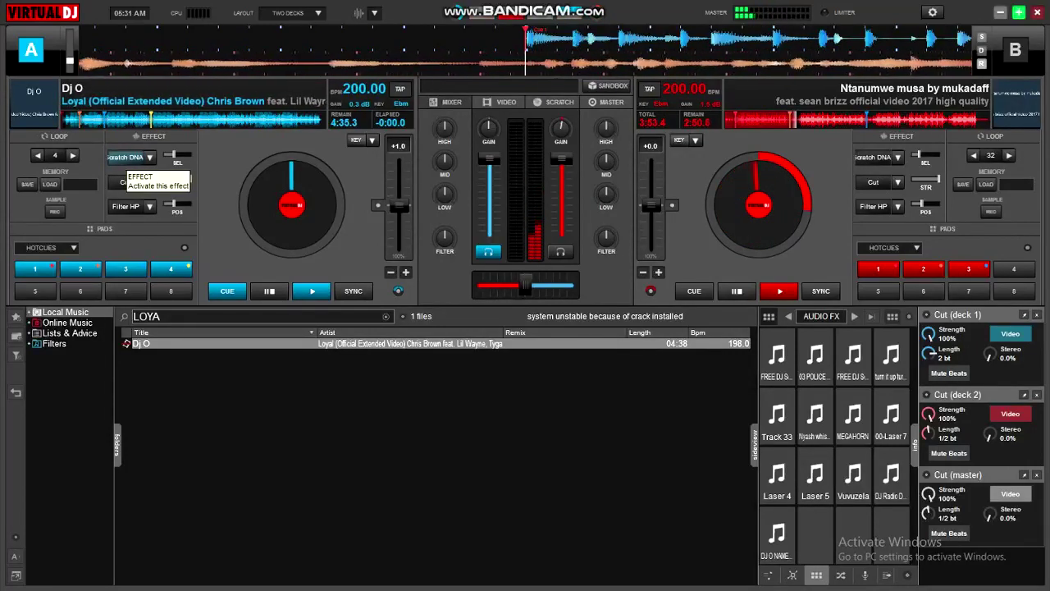
{"action": "left_click", "coordinate": [127, 157]}
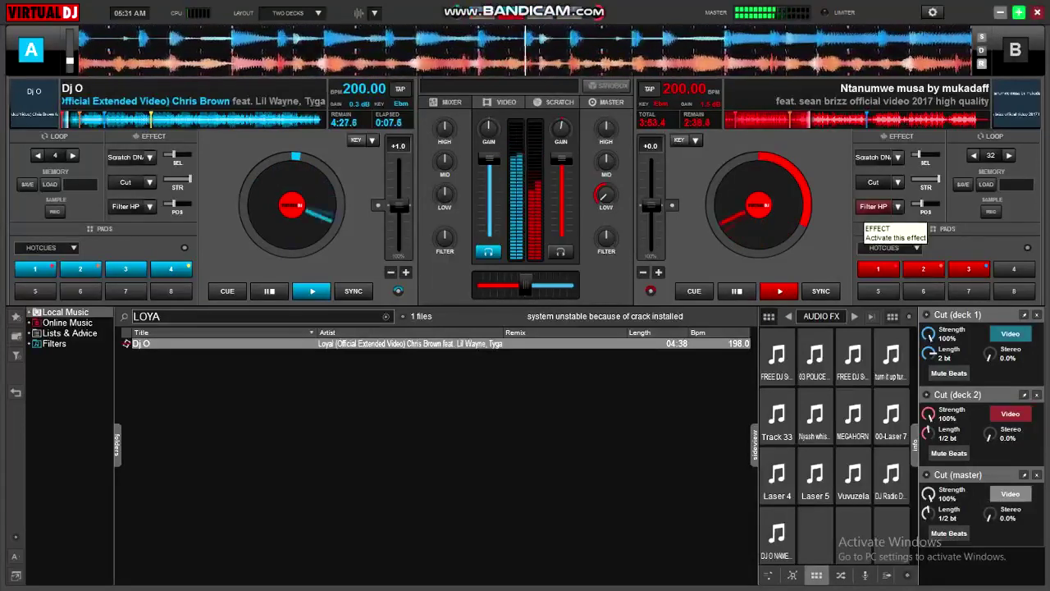
{"action": "left_click", "coordinate": [874, 206]}
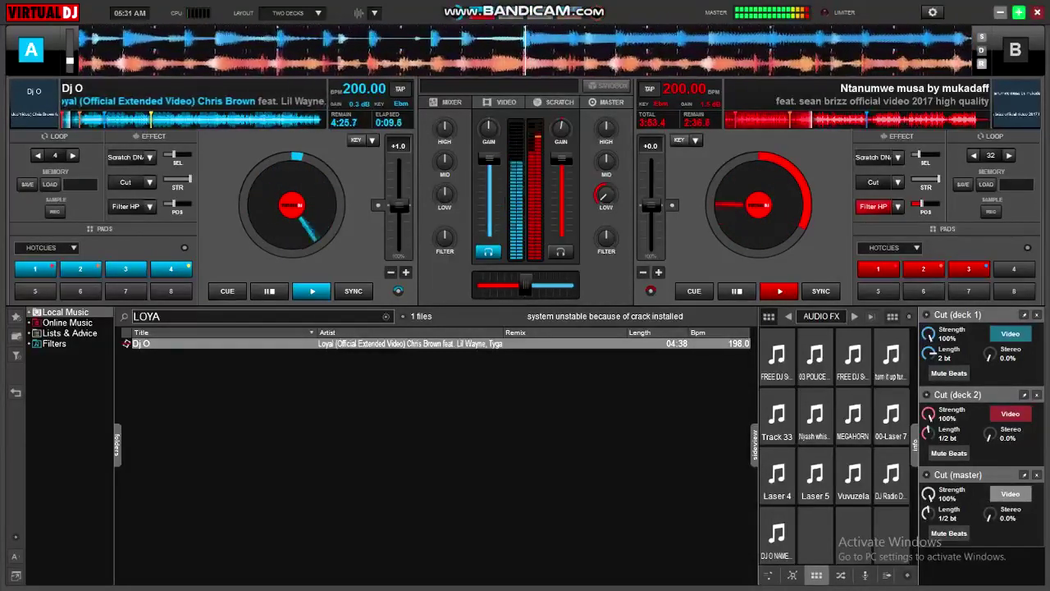
Step: Fade out deck B by moving the crossfader gradually all the way to deck A
{"action": "left_click_drag", "start_coordinate": [525, 285], "coordinate": [516, 285]}
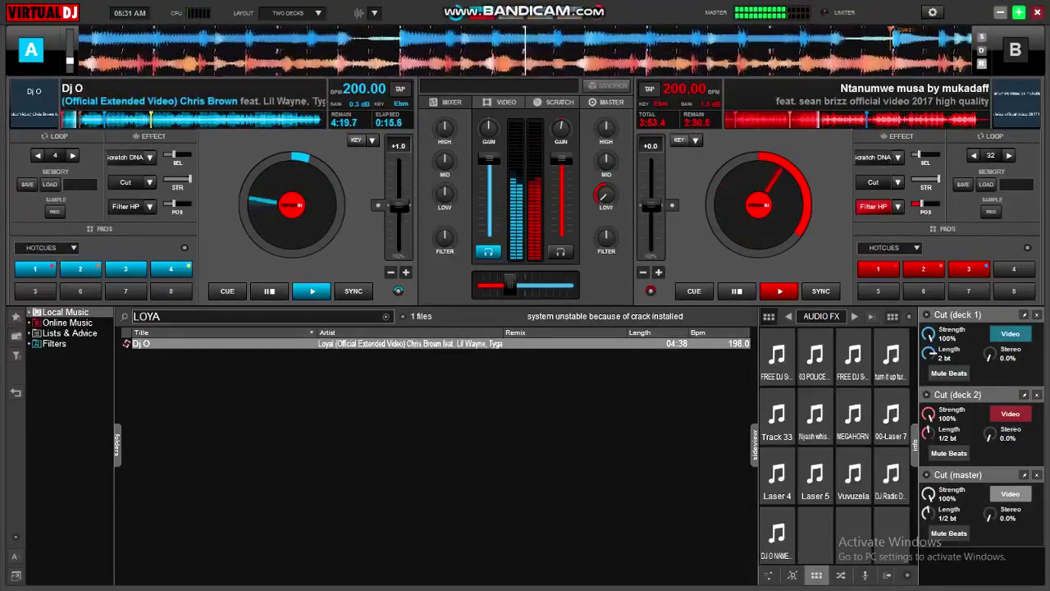
{"action": "mouse_move", "coordinate": [509, 287]}
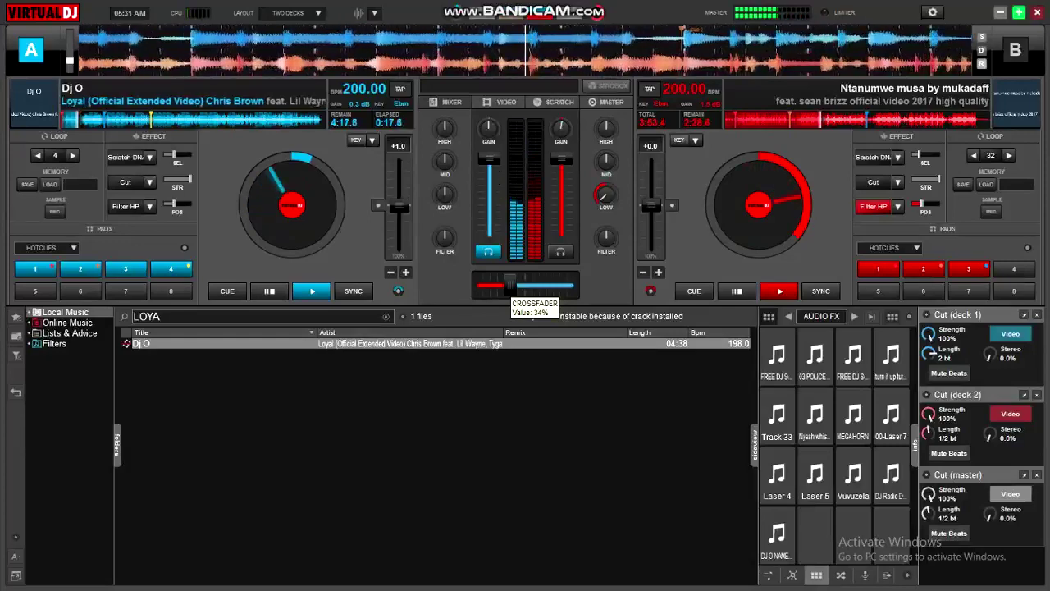
{"action": "left_click_drag", "start_coordinate": [509, 287], "coordinate": [479, 287]}
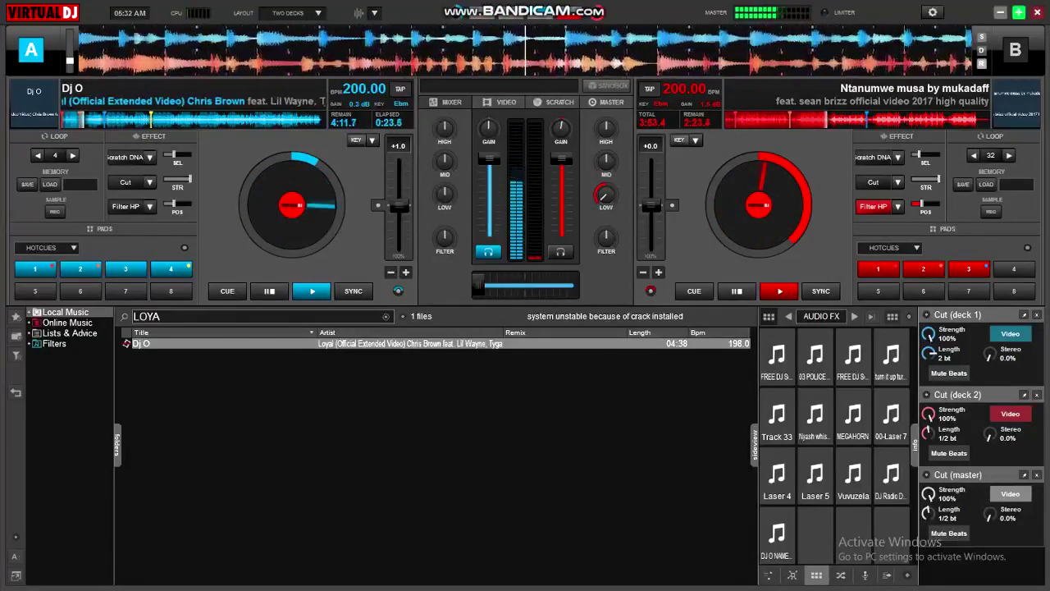
Step: Search for MACARE, load and play MACARENA (Reggaeton Dj O Remix) on deck B, and activate Filter HP on deck A
{"action": "type", "text": "MACARE"}
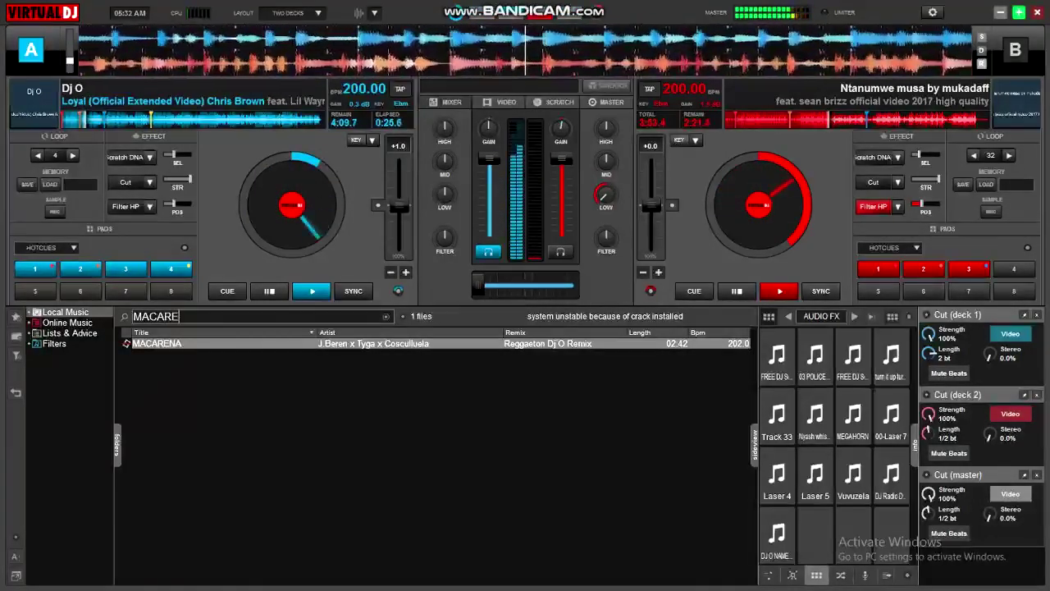
{"action": "left_click_drag", "start_coordinate": [156, 343], "coordinate": [681, 209]}
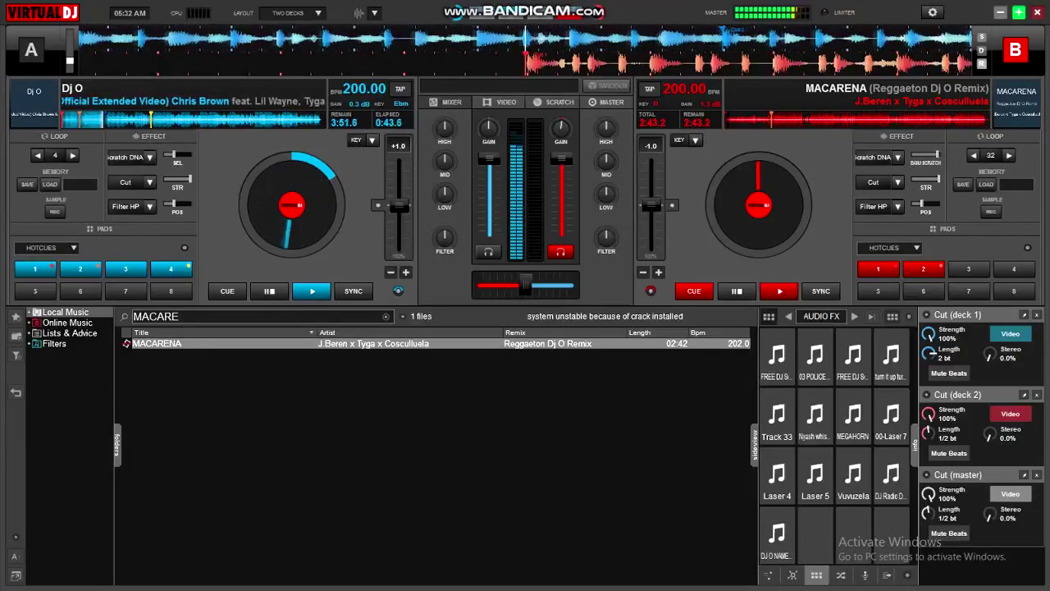
{"action": "key", "text": "space"}
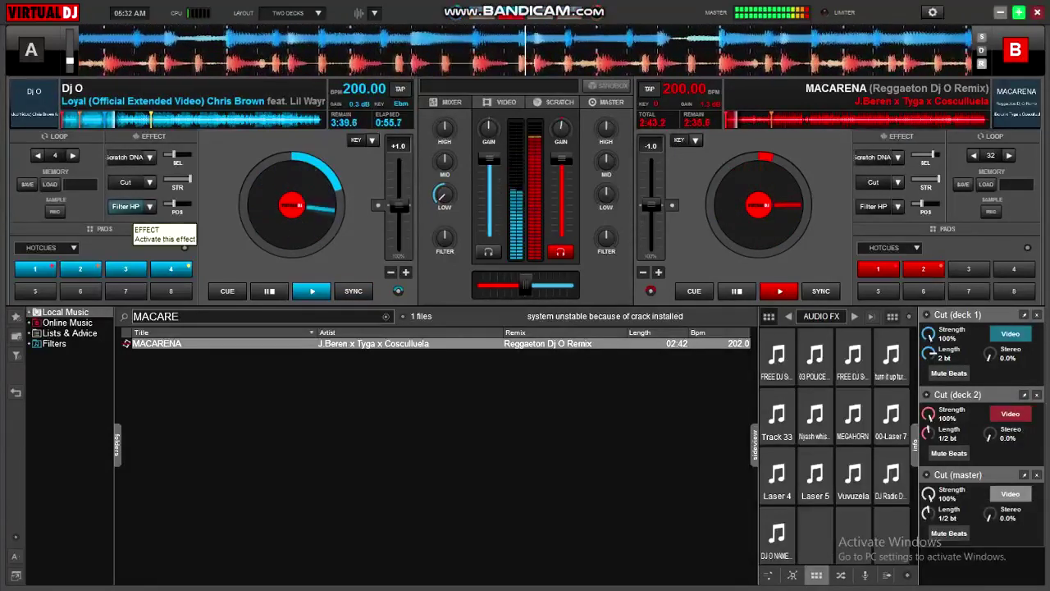
{"action": "left_click", "coordinate": [127, 206]}
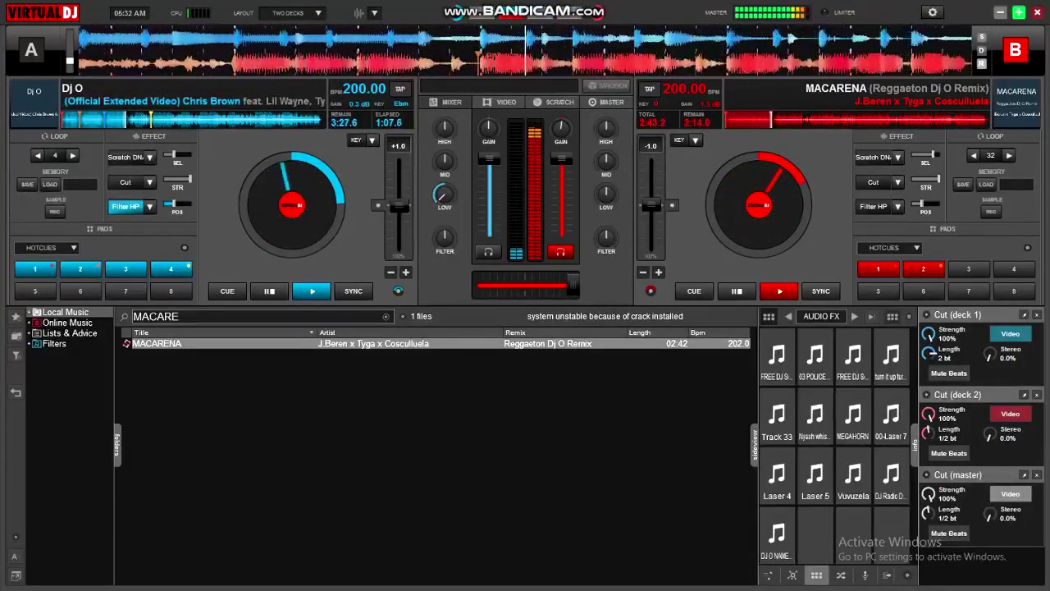
Step: Search for UPROA and load Lil Wayne's Uproar (Dj O Acapella Video) onto deck A
{"action": "key", "text": "ctrl+a"}
{"action": "type", "text": "UPROA"}
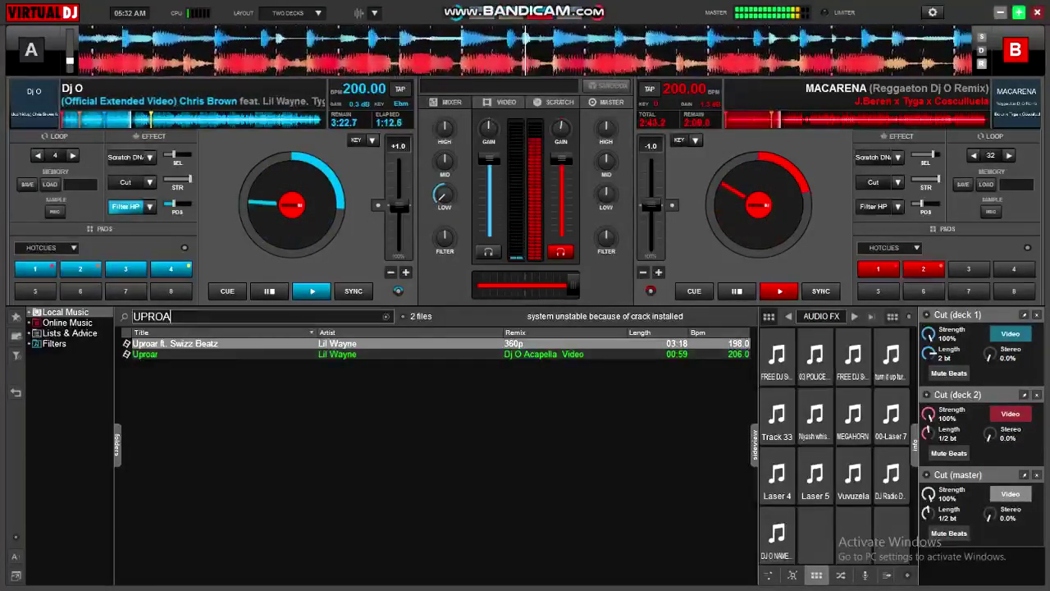
{"action": "key", "text": "Down"}
{"action": "key", "text": "Return"}
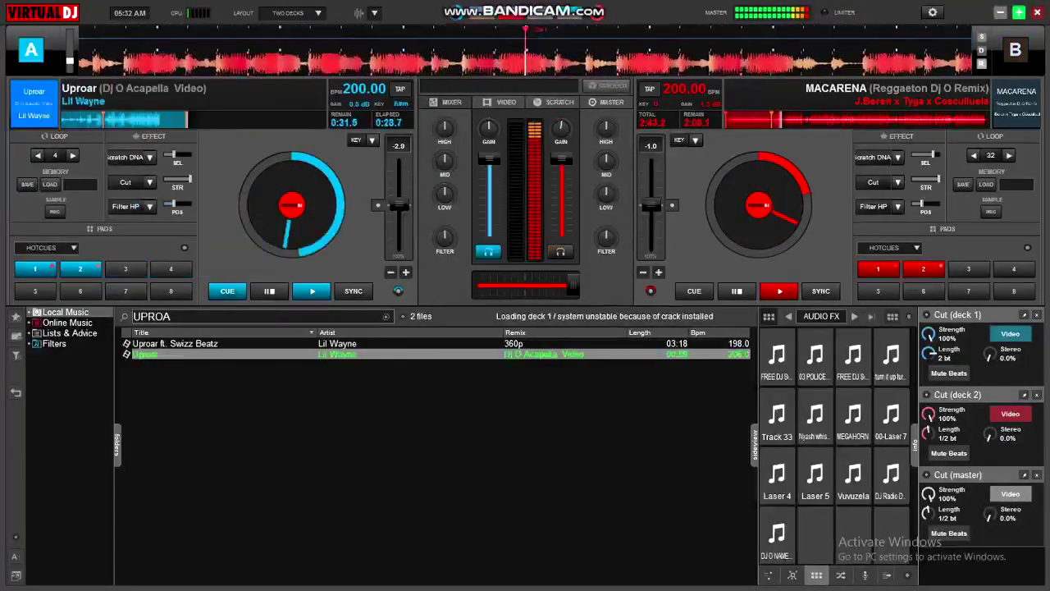
{"action": "key", "text": "space"}
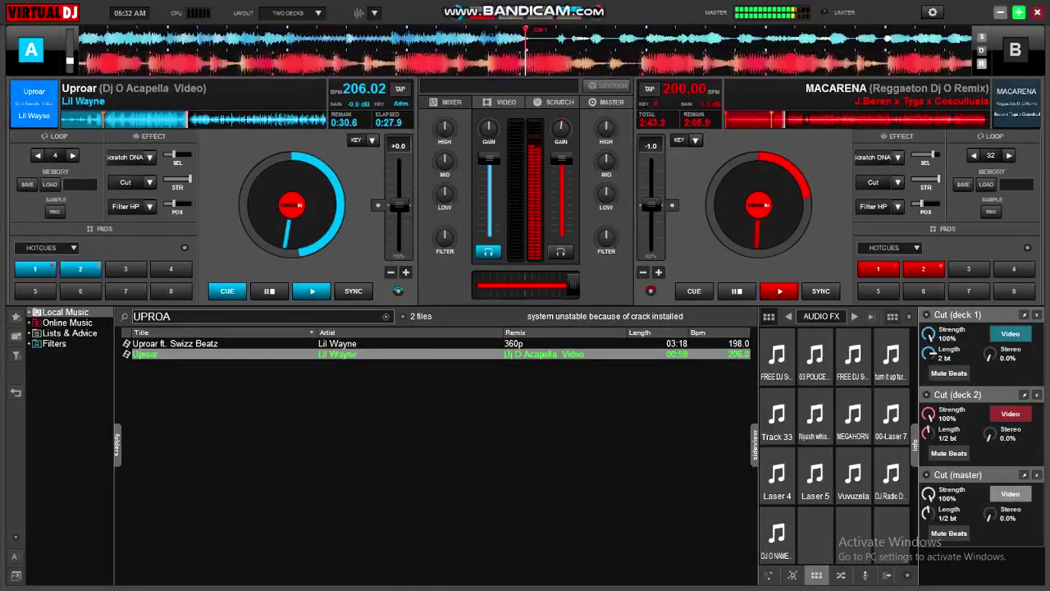
Step: Sync deck B to deck A's tempo and start Uproar over MACARENA restarted from hot cue 1
{"action": "left_click", "coordinate": [820, 290]}
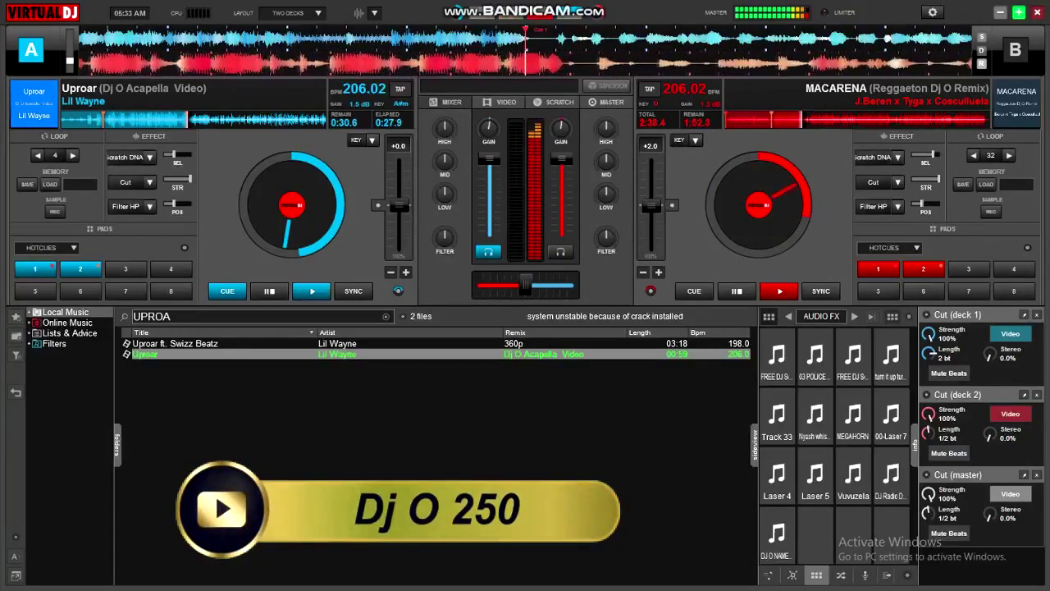
{"action": "key", "text": "space"}
{"action": "key", "text": "Tab"}
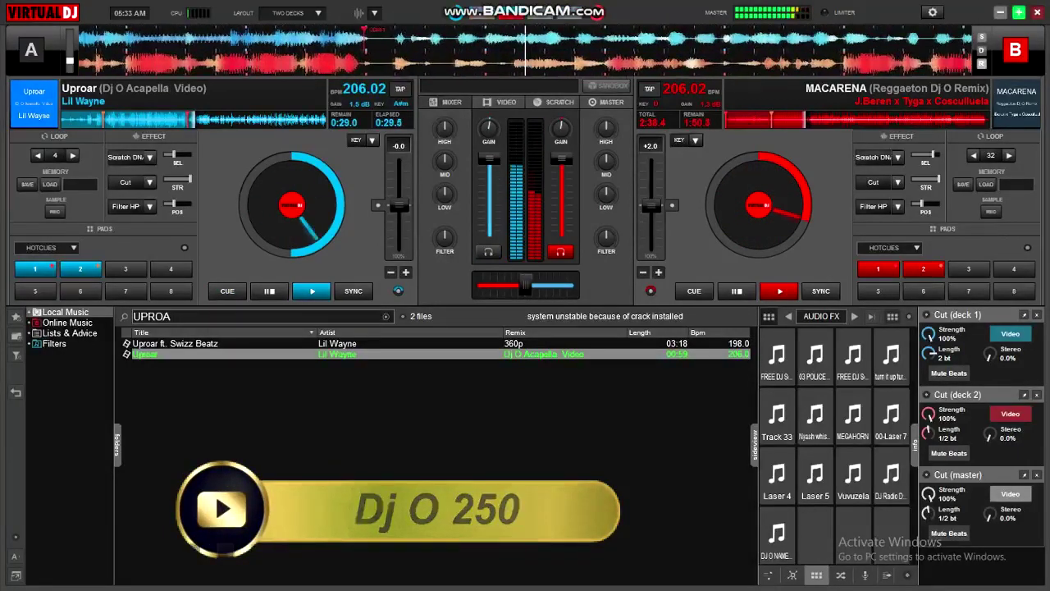
{"action": "key", "text": "1"}
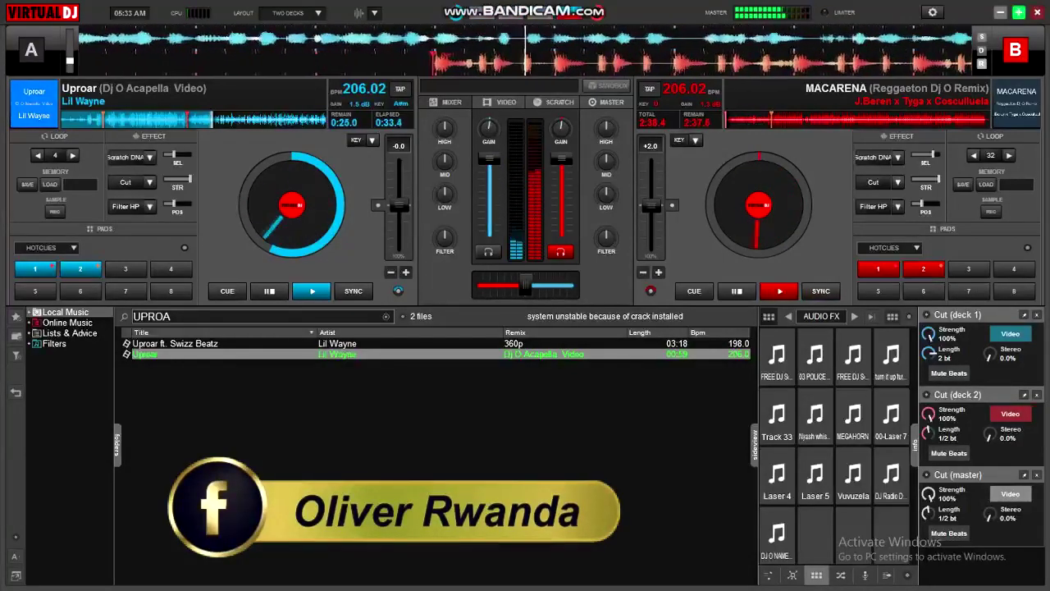
Step: Search for BANJU and load DNA Banjuka CARL XTENDZ onto deck B, replacing the song already playing there
{"action": "key", "text": "ctrl+f"}
{"action": "type", "text": "BANJU"}
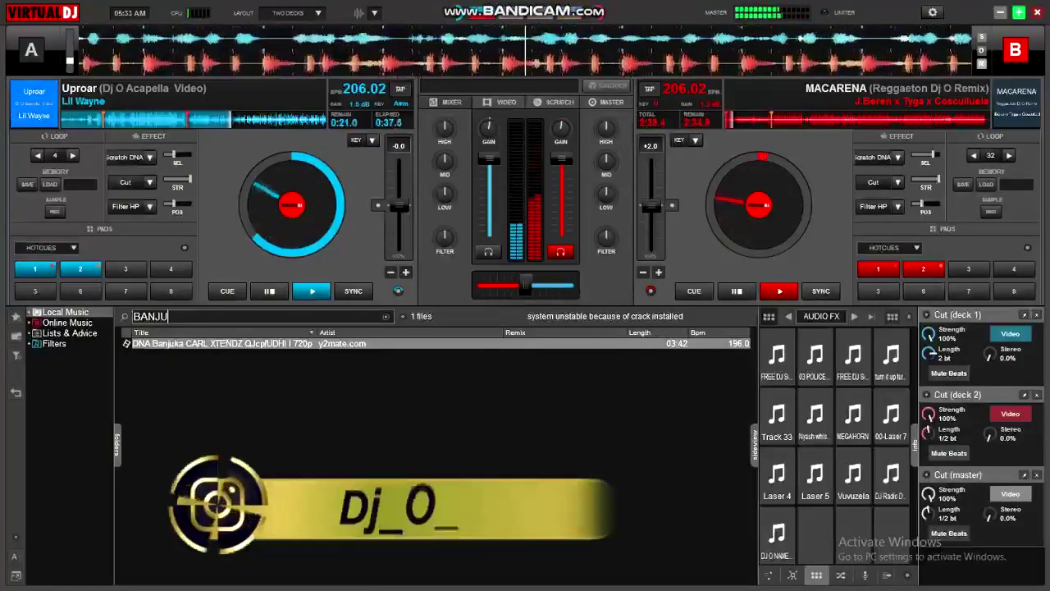
{"action": "left_click_drag", "start_coordinate": [508, 343], "coordinate": [696, 220]}
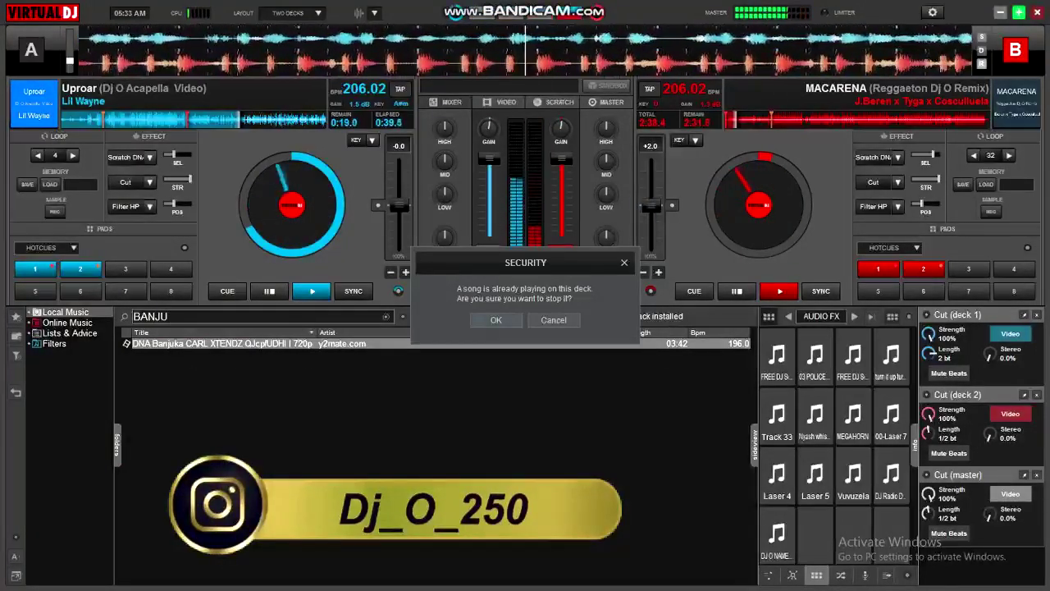
{"action": "left_click", "coordinate": [495, 319]}
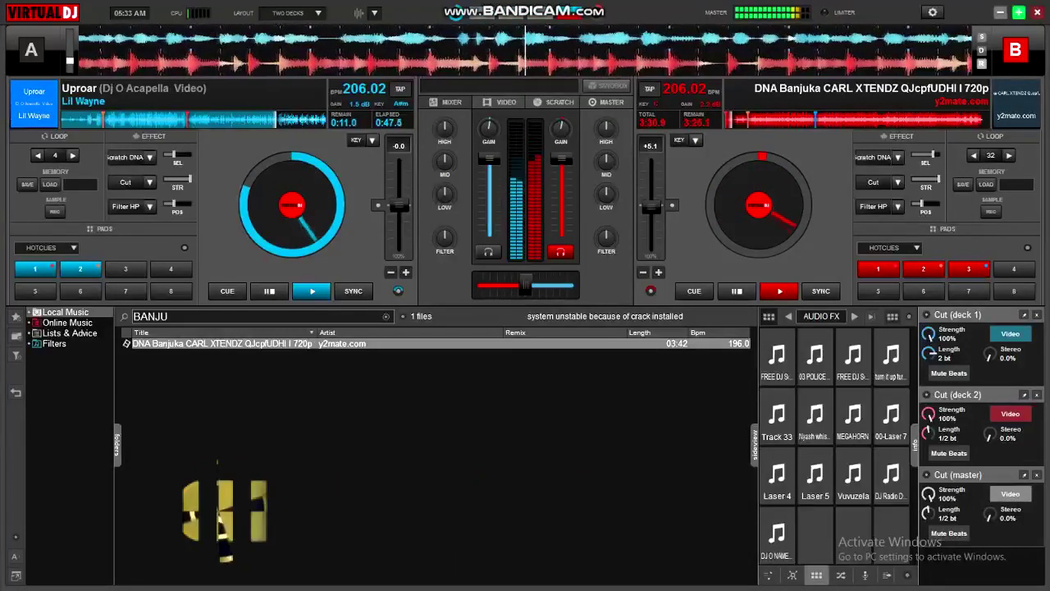
Step: Trigger the "turn it up" sample and move the crossfader fully to deck B
{"action": "key", "text": "Tab"}
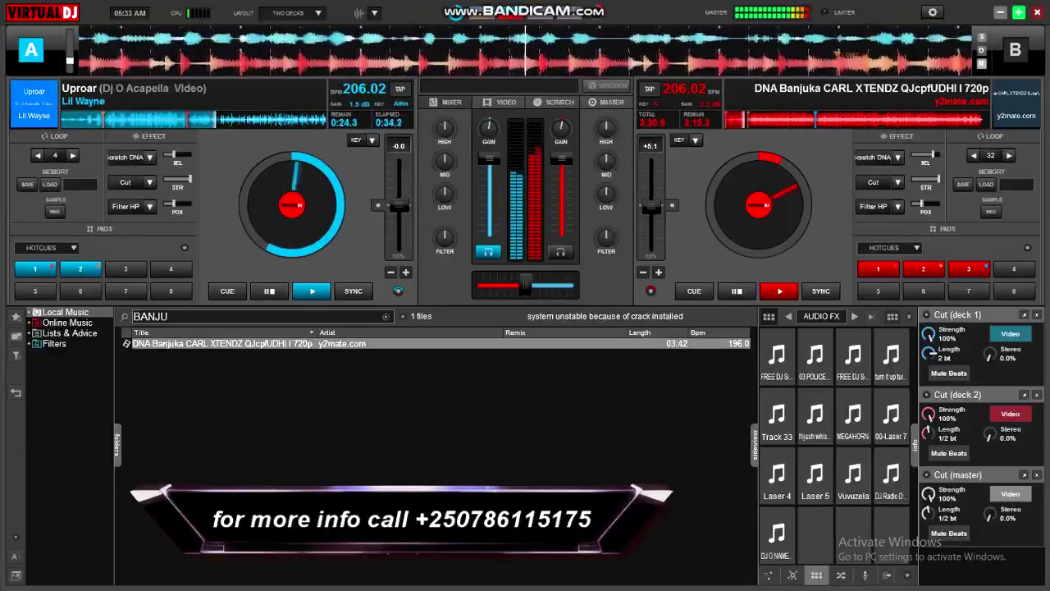
{"action": "key", "text": "4"}
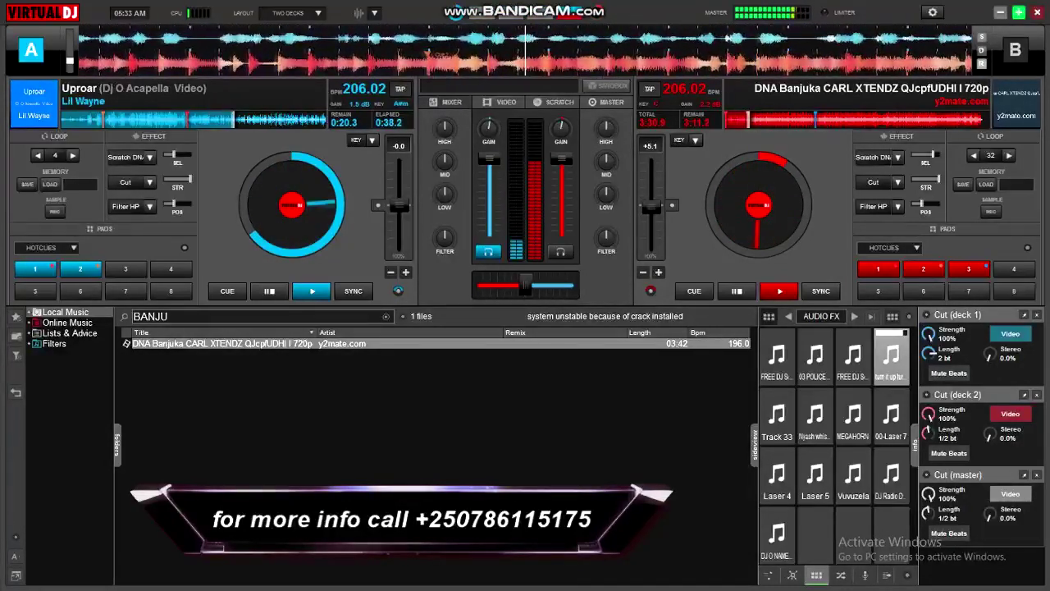
{"action": "key", "text": "shift+Right"}
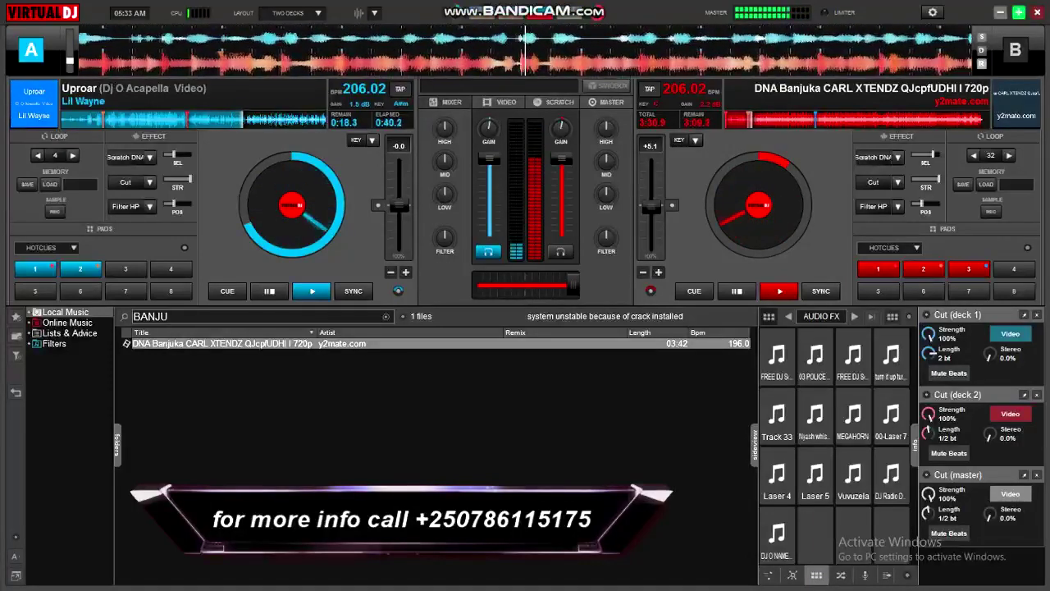
Step: Search for KANYE and load the Kanye West and Lil Pump "i love it" official music video onto deck A
{"action": "left_click", "coordinate": [150, 315]}
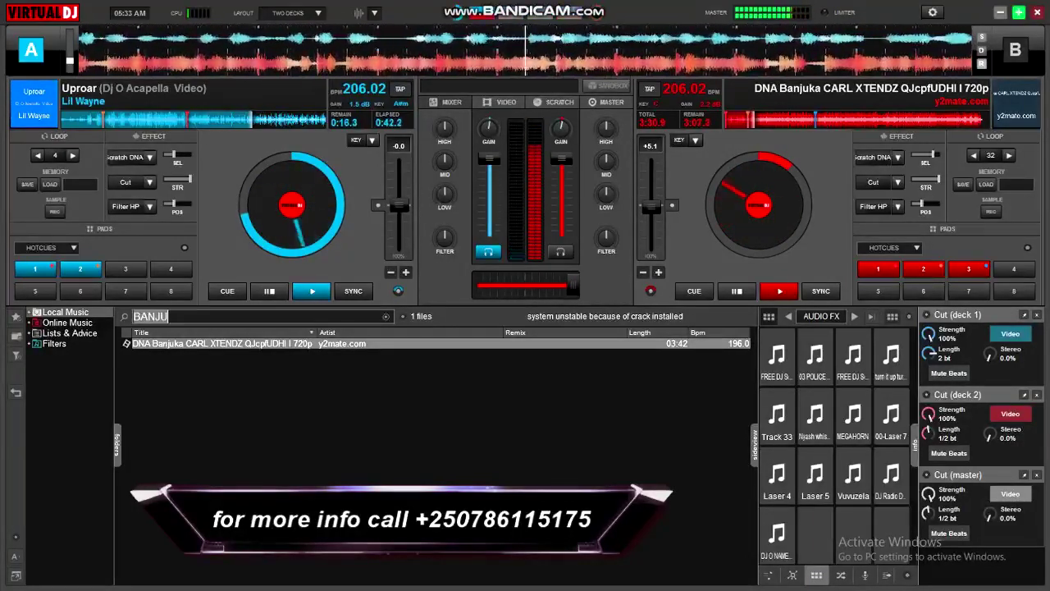
{"action": "key", "text": "BackSpace"}
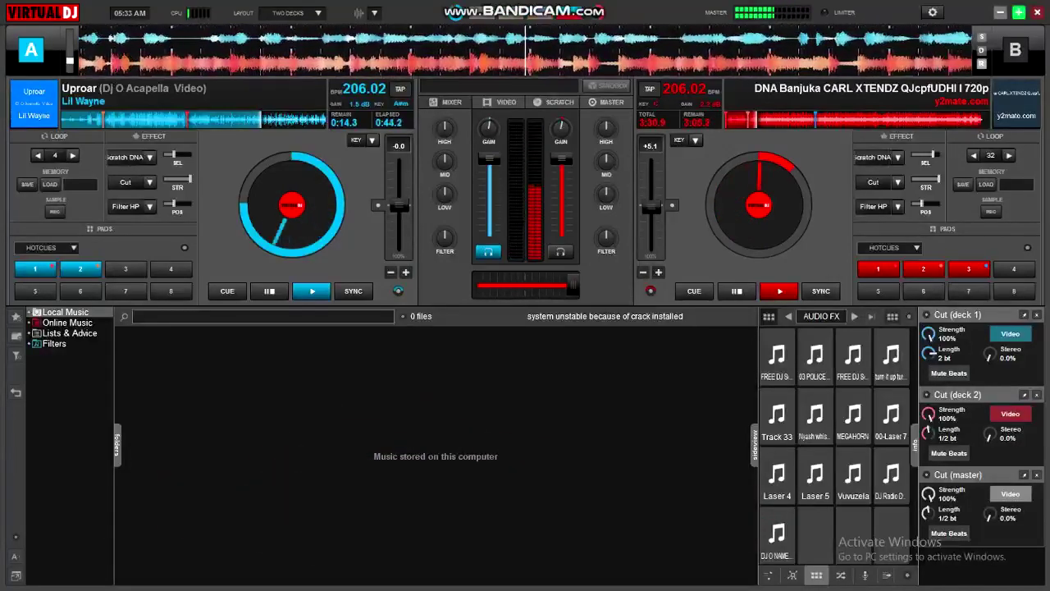
{"action": "type", "text": "KANYE"}
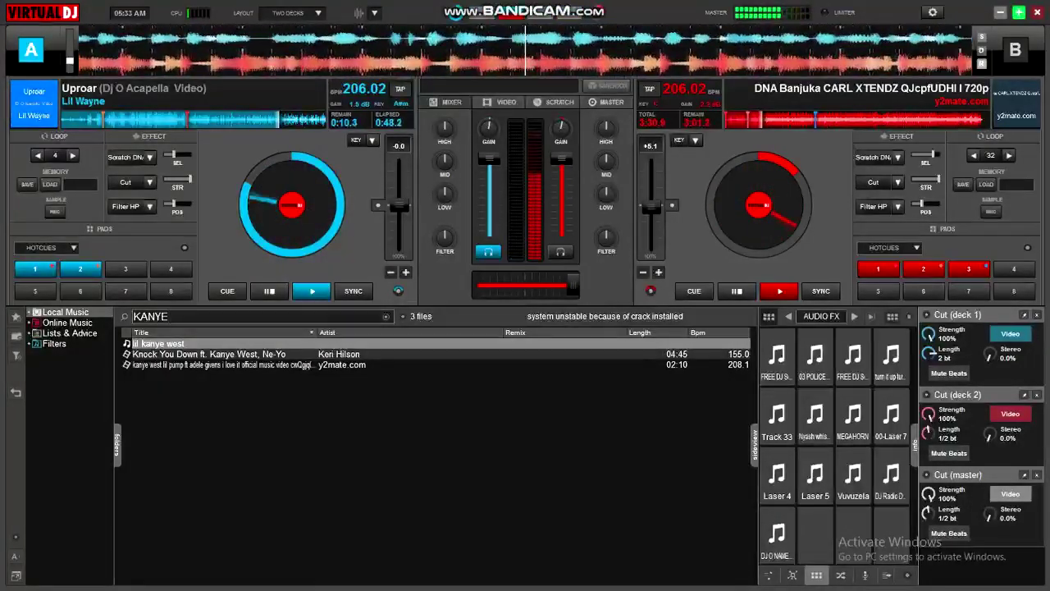
{"action": "double_click", "coordinate": [435, 364]}
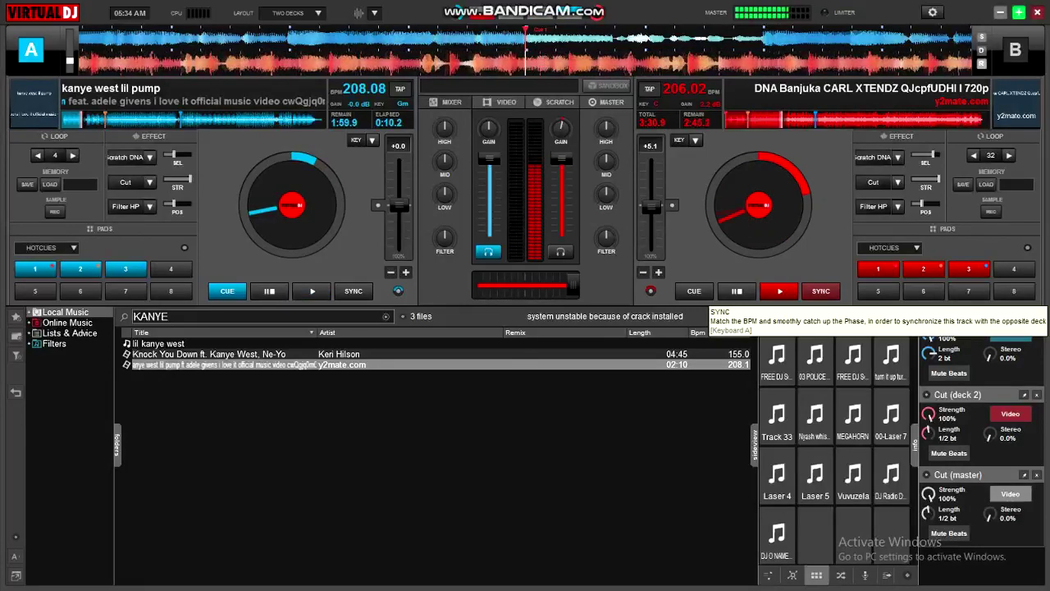
Step: Sync deck B to deck A's tempo and start the Kanye West and Lil Pump track on deck A with its low EQ cut
{"action": "left_click", "coordinate": [821, 290]}
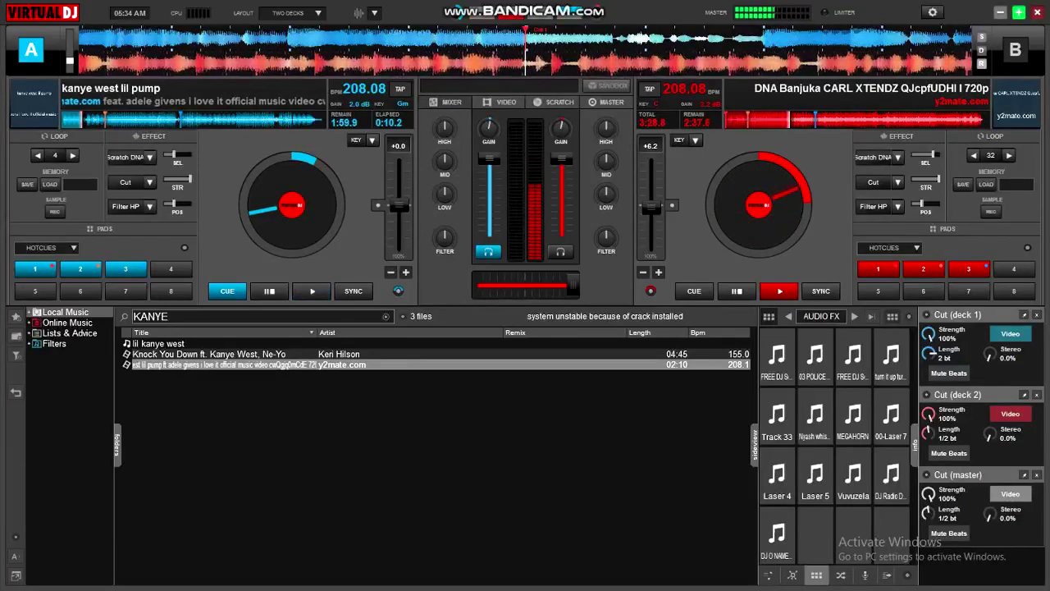
{"action": "left_click_drag", "start_coordinate": [444, 194], "coordinate": [445, 230]}
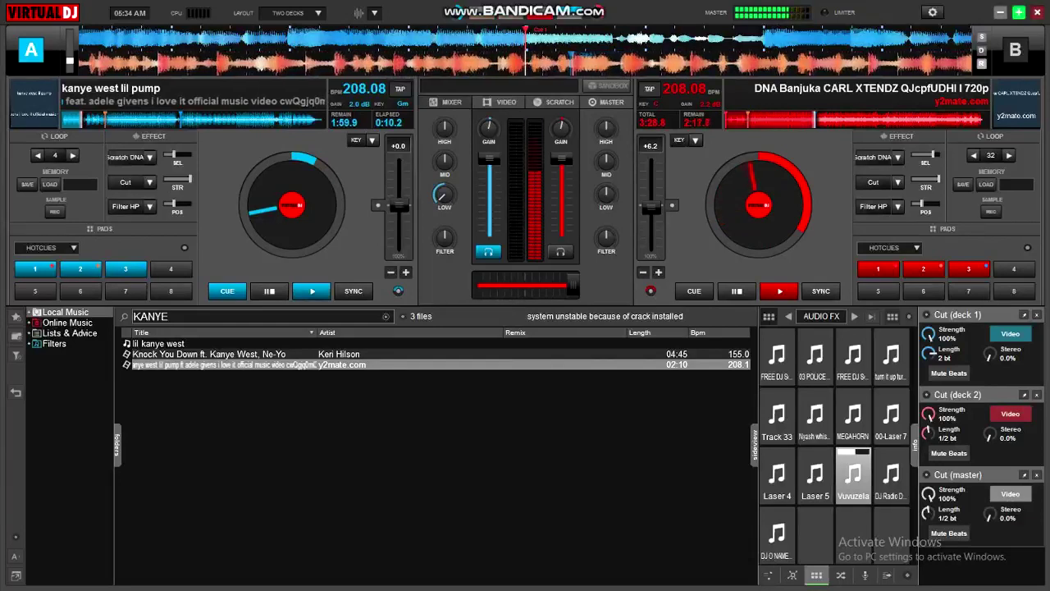
{"action": "key", "text": "space"}
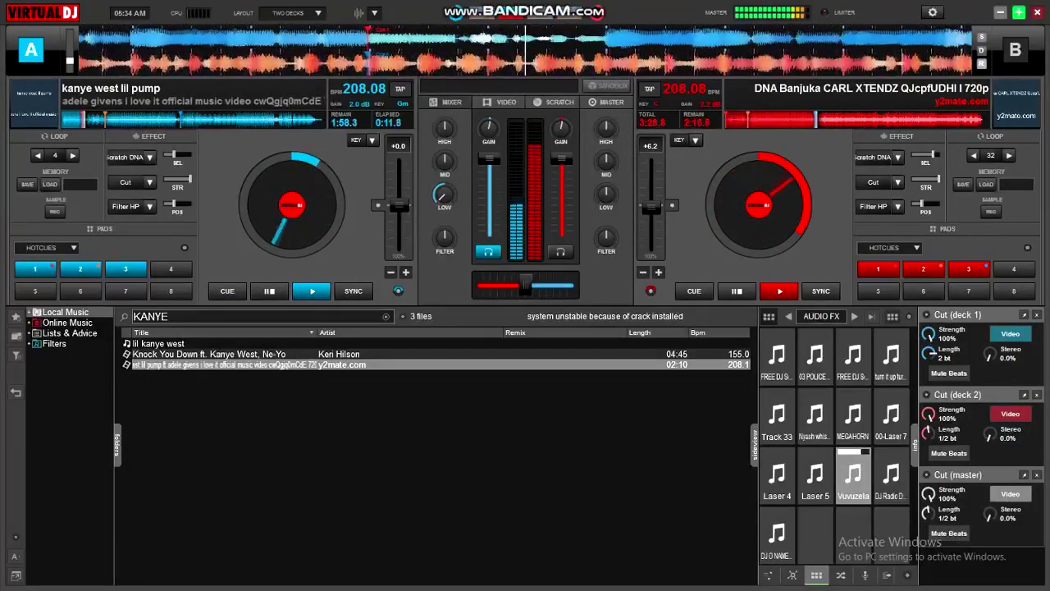
Step: Restart DNA Banjuka on deck B from hot cue 1 and bring deck A's low EQ back to its centre setting
{"action": "key", "text": "Right"}
{"action": "key", "text": "1"}
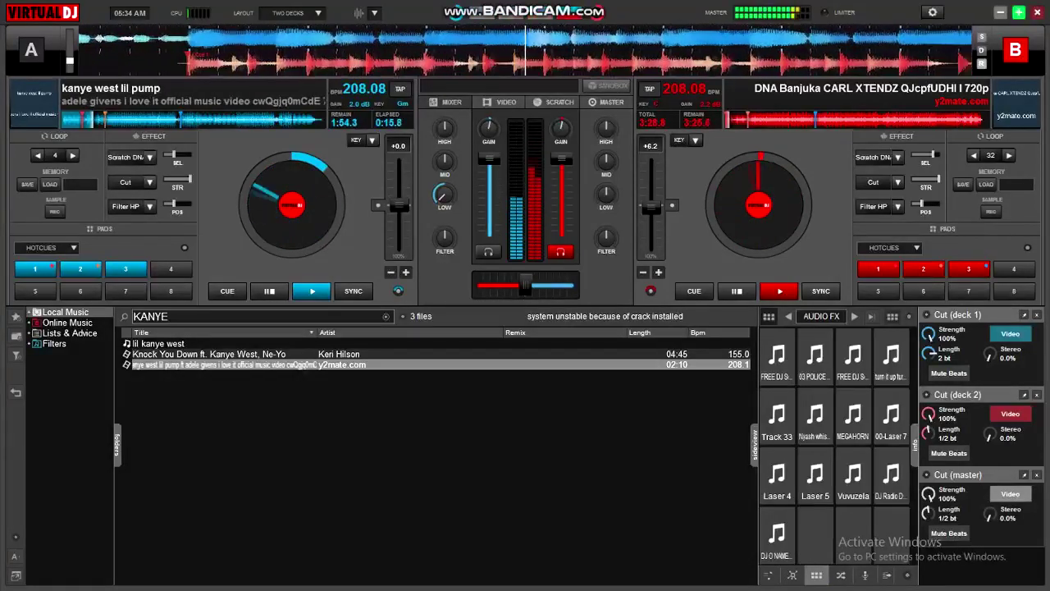
{"action": "mouse_move", "coordinate": [443, 195]}
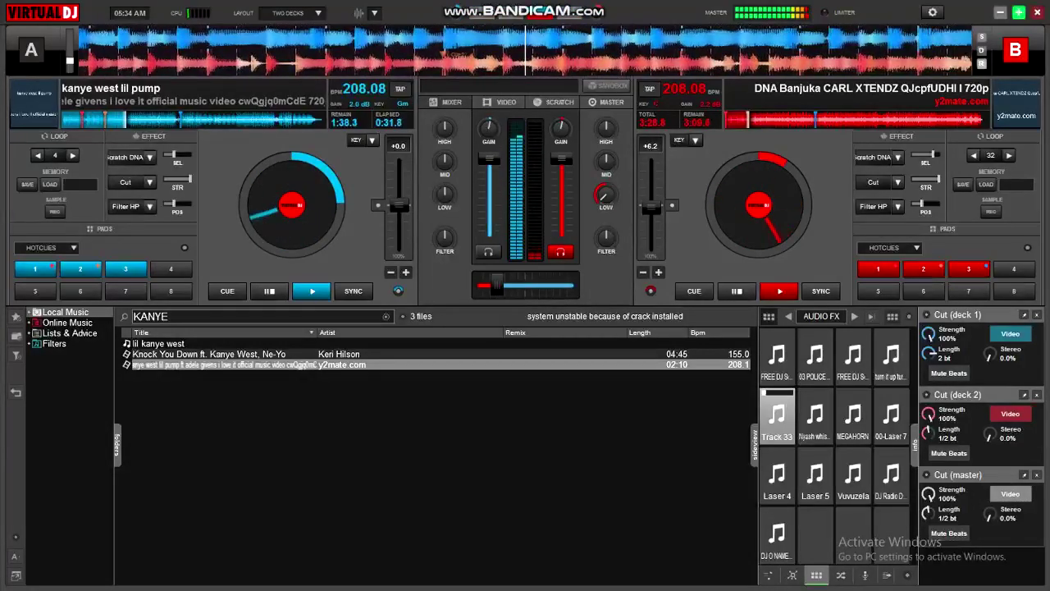
Step: Search for SEXY and load the Shaggy "hey sexy lady" official music video onto deck B
{"action": "type", "text": "SEXY"}
{"action": "left_click_drag", "start_coordinate": [492, 353], "coordinate": [660, 215]}
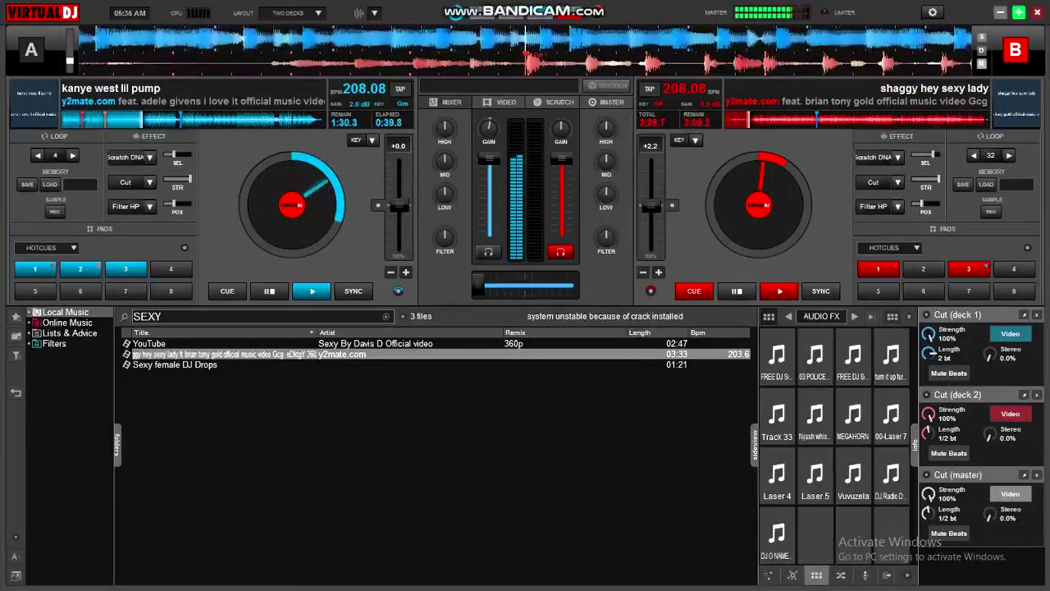
Step: Start Shaggy's "hey sexy lady" on deck B and set the crossfader around the middle to blend both decks
{"action": "left_click_drag", "start_coordinate": [479, 285], "coordinate": [517, 285]}
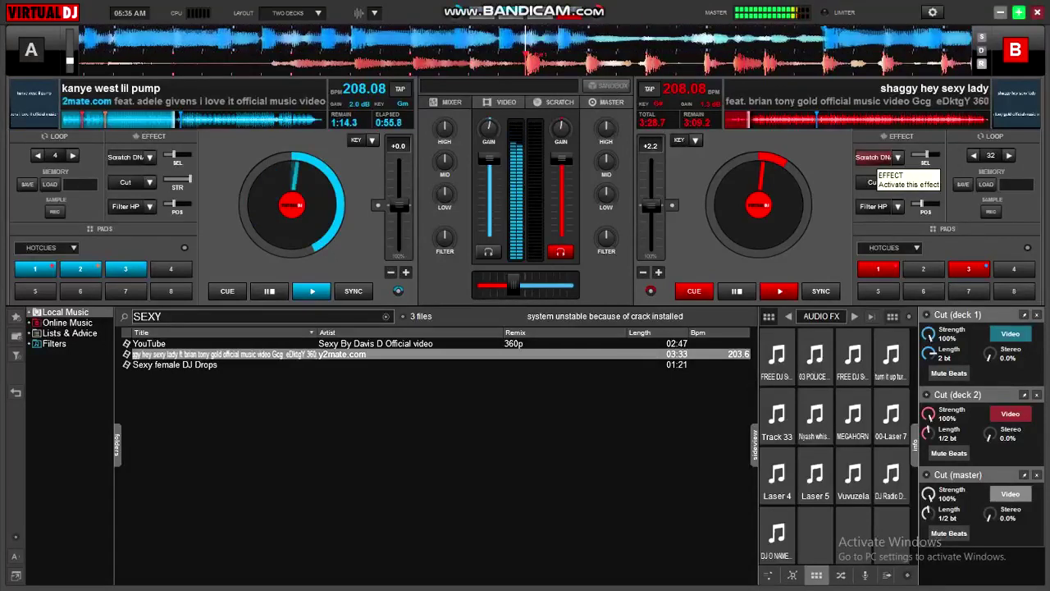
{"action": "key", "text": "space"}
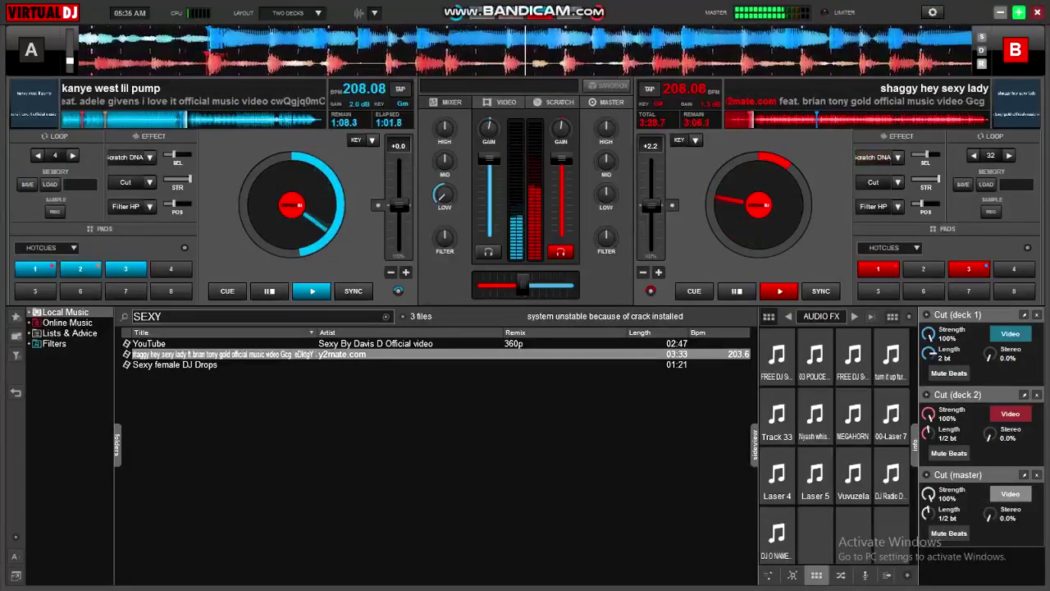
{"action": "left_click_drag", "start_coordinate": [523, 285], "coordinate": [531, 285]}
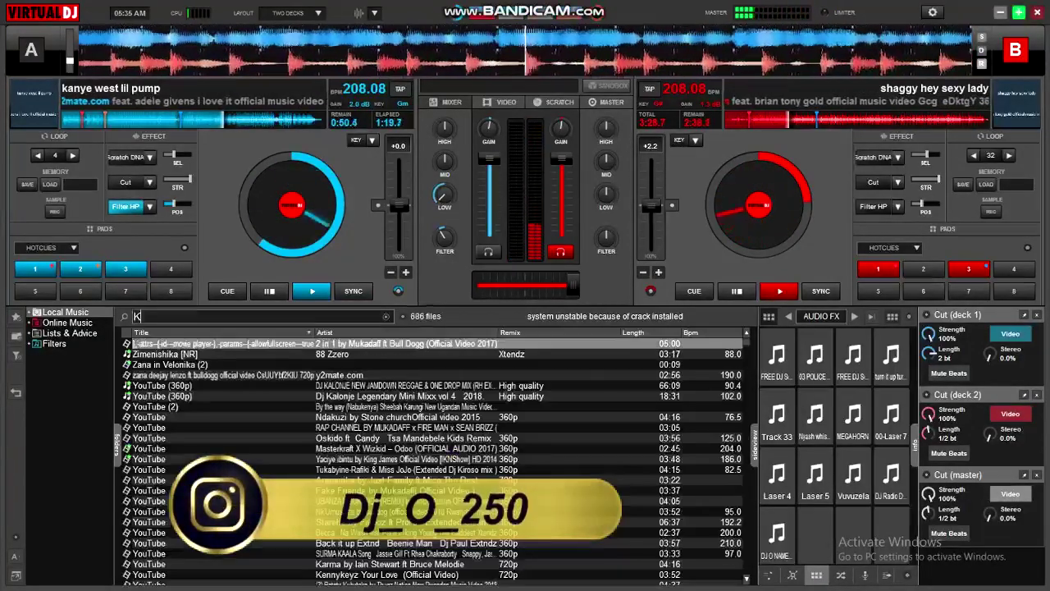
Step: Search for KING KUNTA, load the Kendrick Lamar track onto deck A and bring it in with the Scratch DNA effect
{"action": "type", "text": "KING KUNTA"}
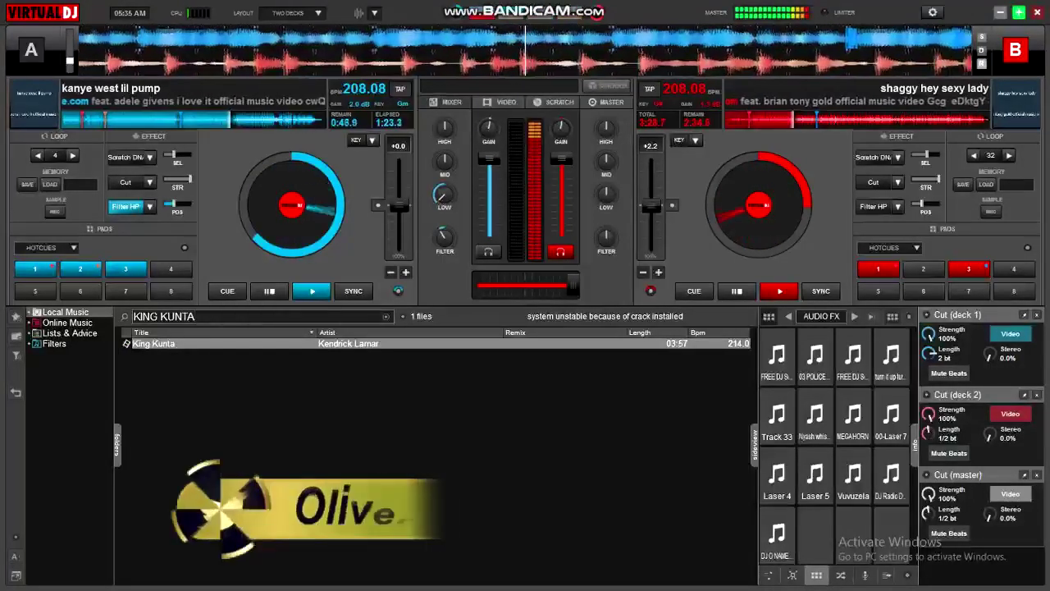
{"action": "key", "text": "Return"}
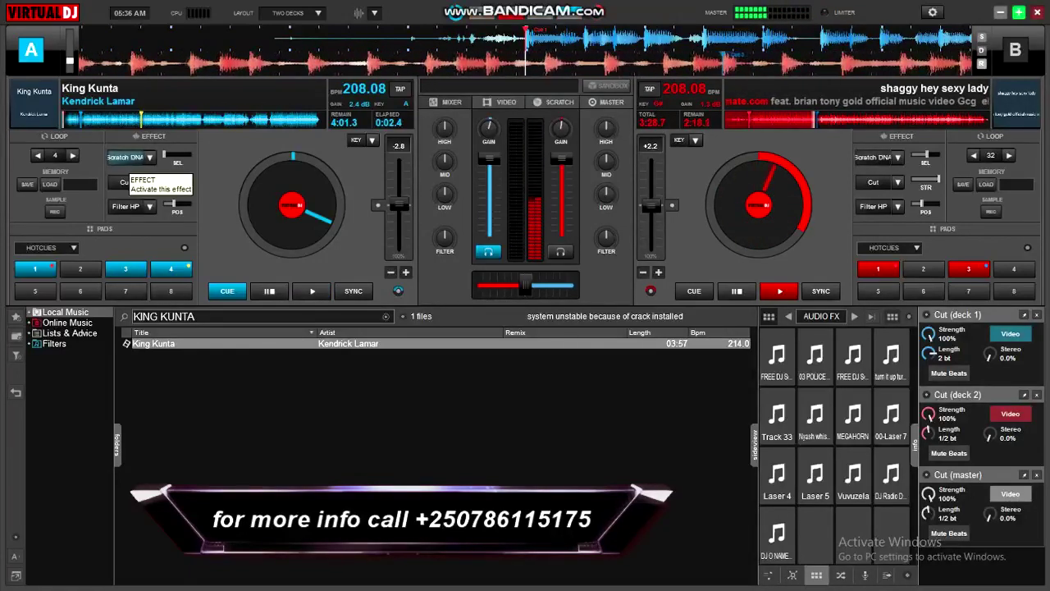
{"action": "left_click", "coordinate": [127, 157]}
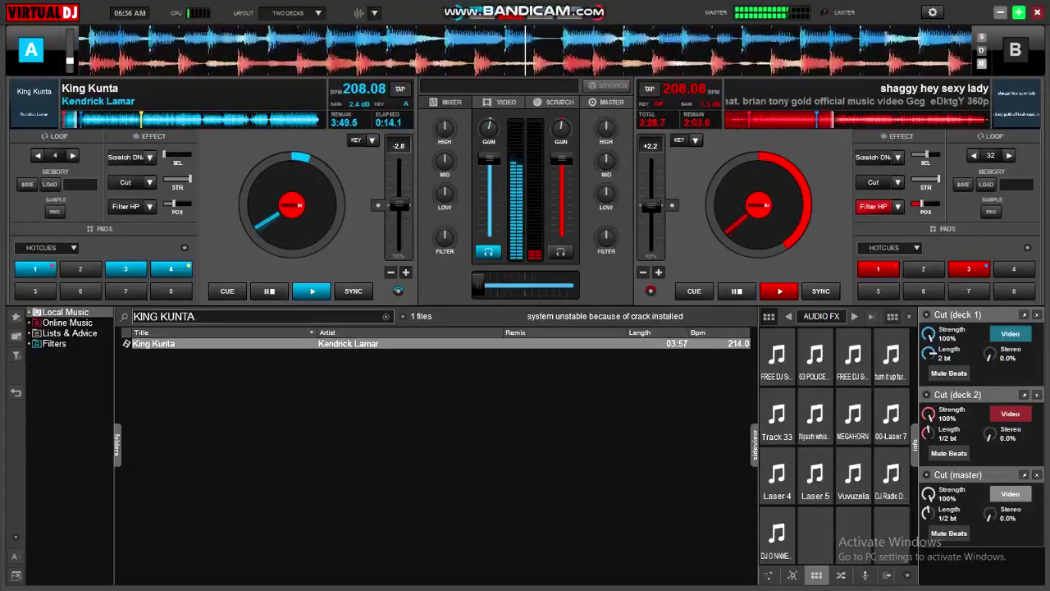
Step: Search for PART DMX and load "DMX - Party Up In Here - Wicked Mix - Remix" onto deck B
{"action": "left_click", "coordinate": [164, 316]}
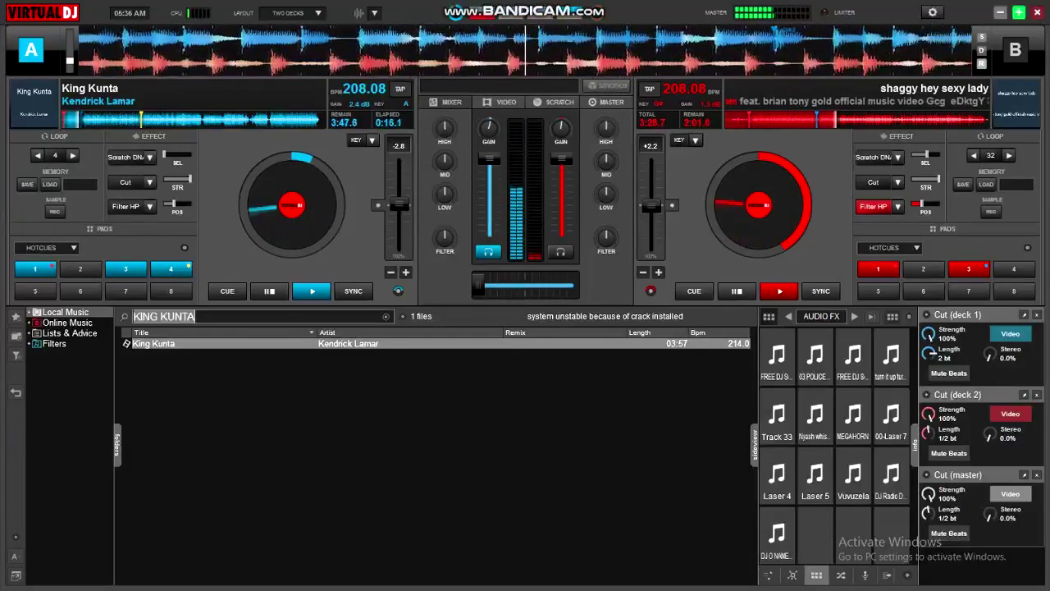
{"action": "type", "text": "PARTU"}
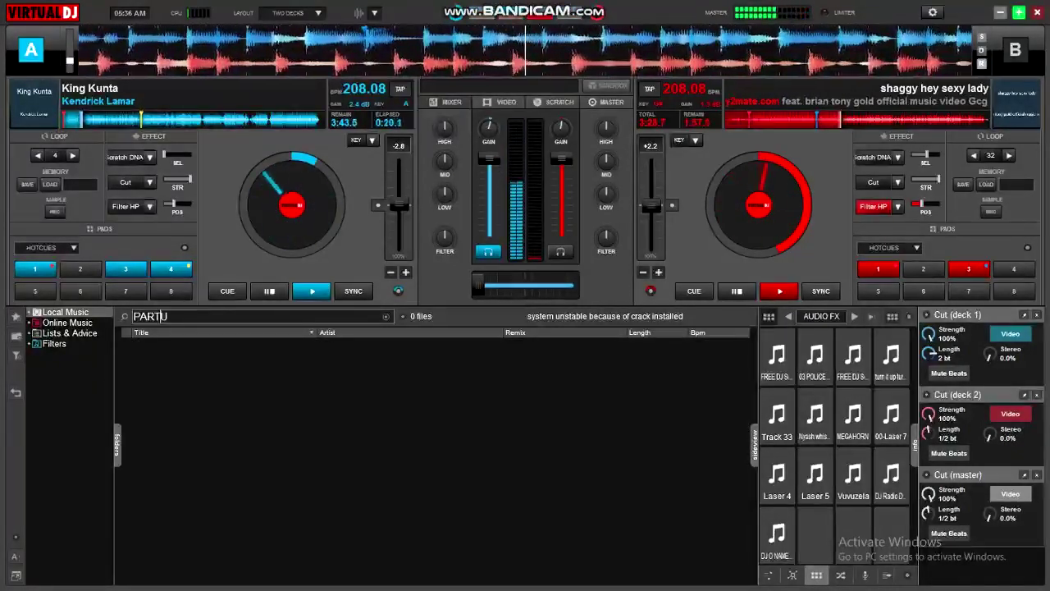
{"action": "key", "text": "BackSpace"}
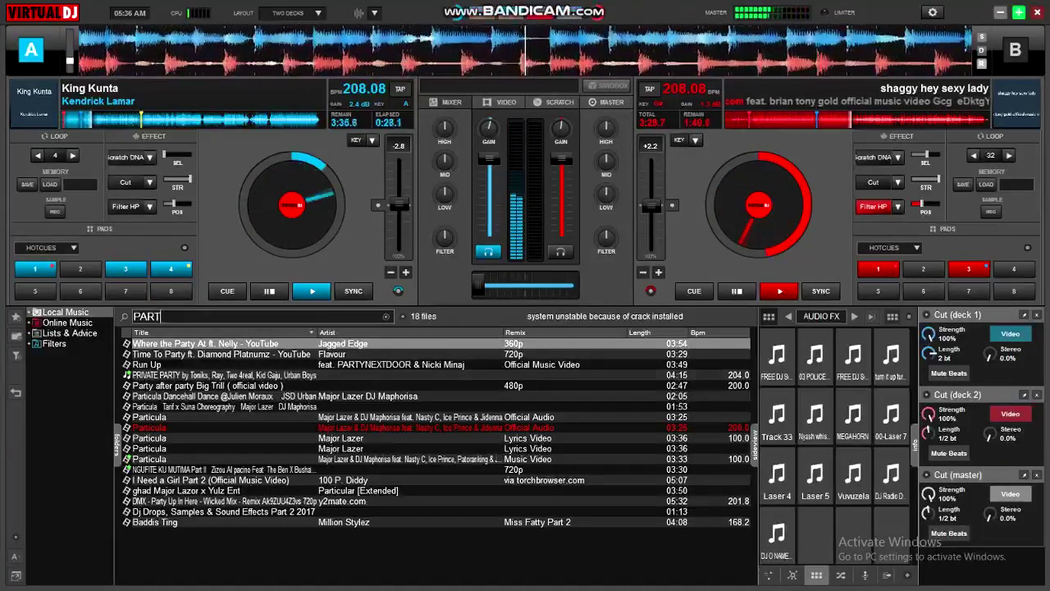
{"action": "type", "text": "MX"}
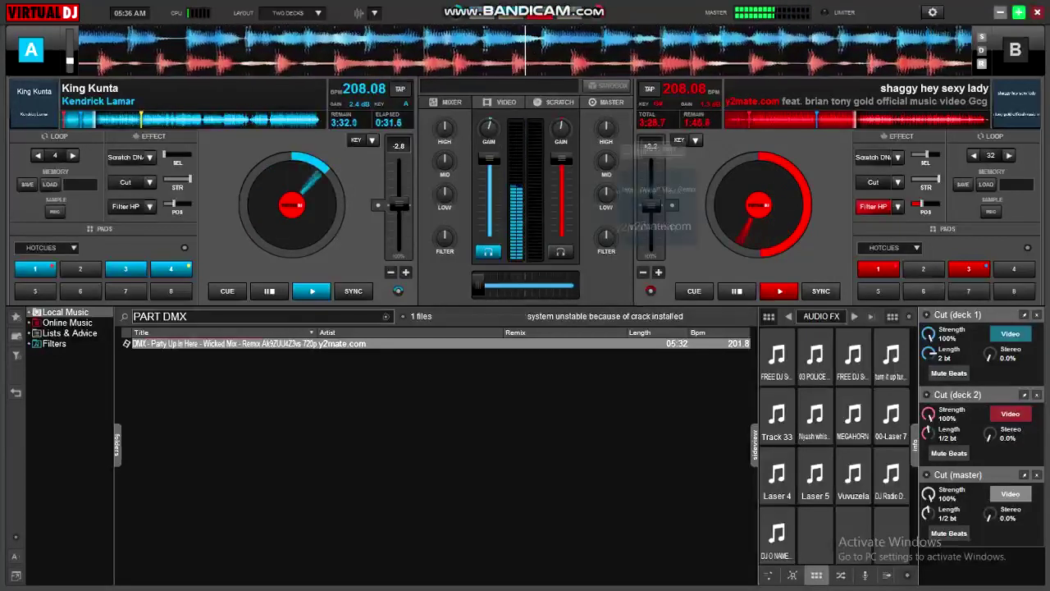
{"action": "left_click_drag", "start_coordinate": [657, 205], "coordinate": [722, 205]}
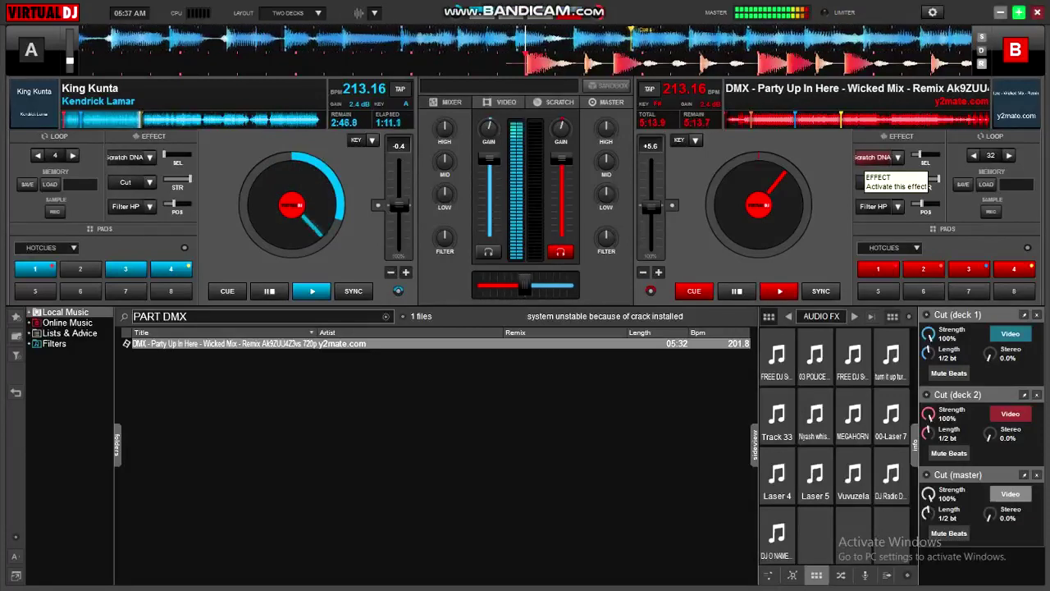
Step: Apply the Scratch DNA and Cut effects to deck B and the Filter HP effect to deck A during the transition
{"action": "left_click", "coordinate": [873, 156]}
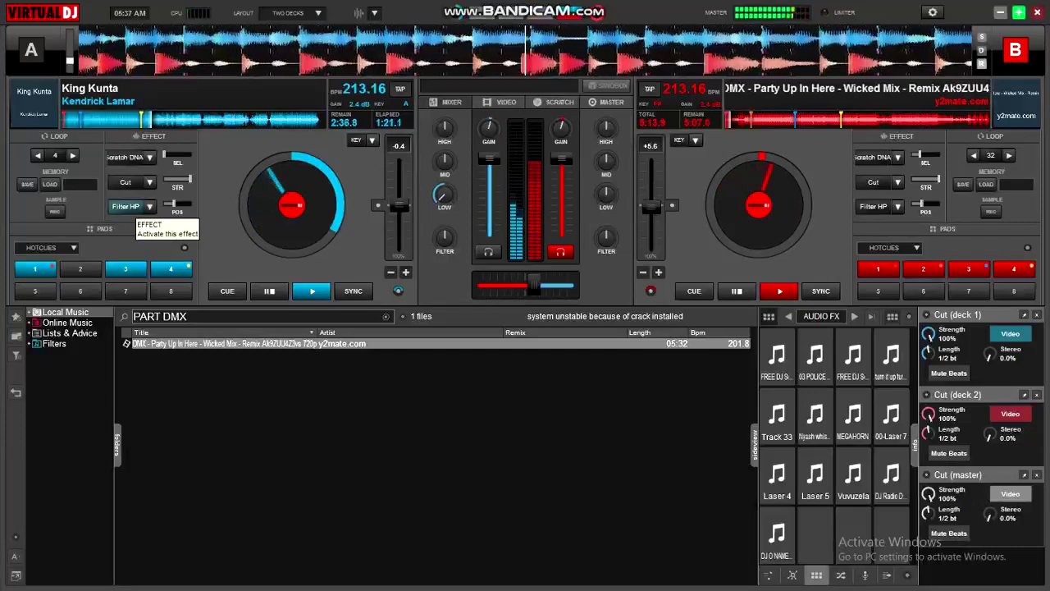
{"action": "left_click", "coordinate": [125, 206]}
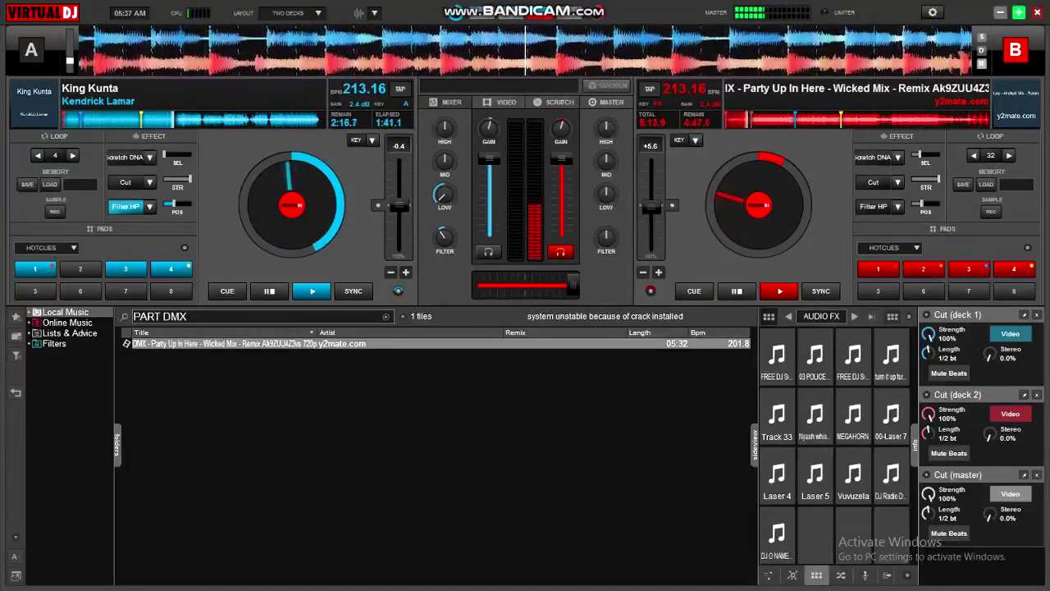
{"action": "left_click", "coordinate": [873, 182]}
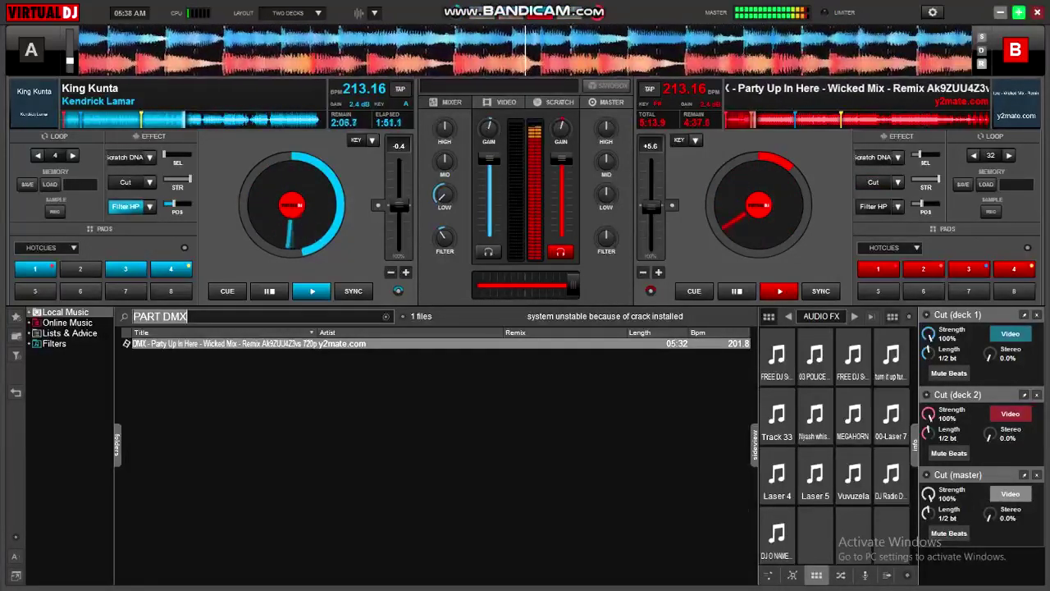
Step: Search for "turn down", load DJ Snake and Lil Jon's "Turn Down for What" onto deck A and begin crossfading towards it
{"action": "type", "text": "turn "}
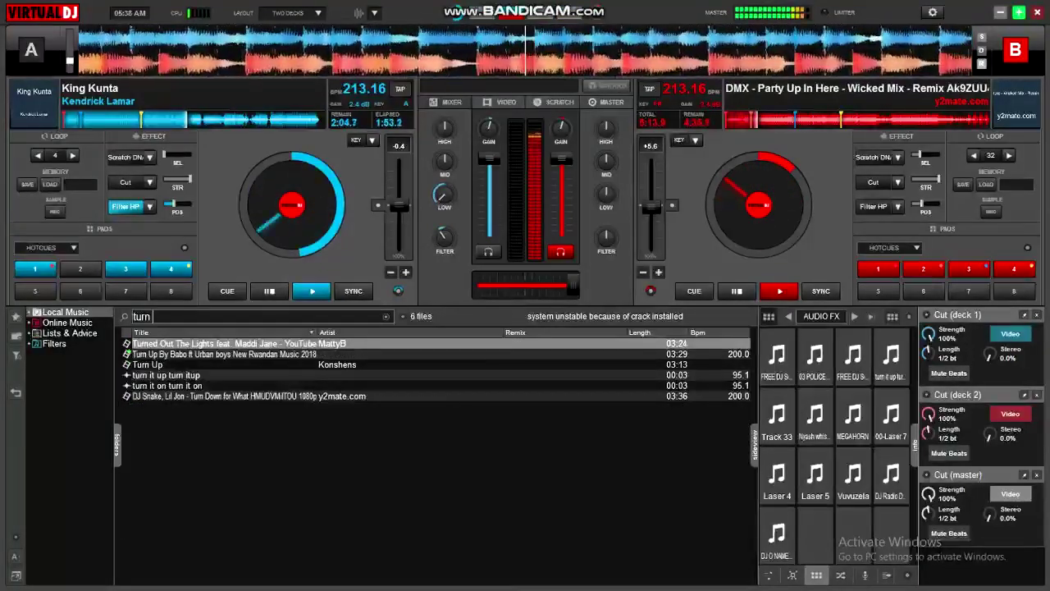
{"action": "type", "text": "down"}
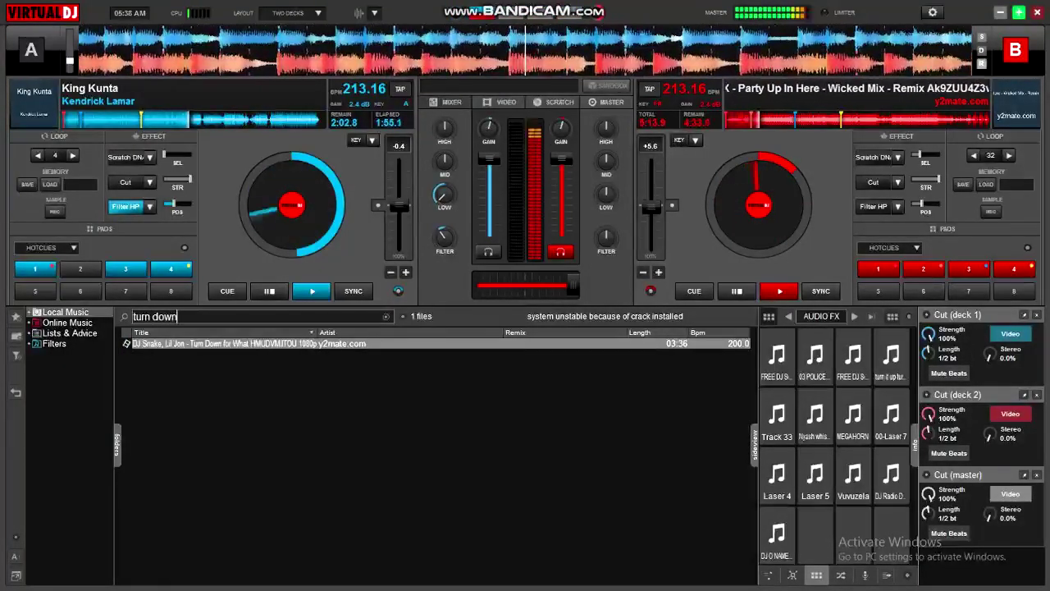
{"action": "key", "text": "shift+Left"}
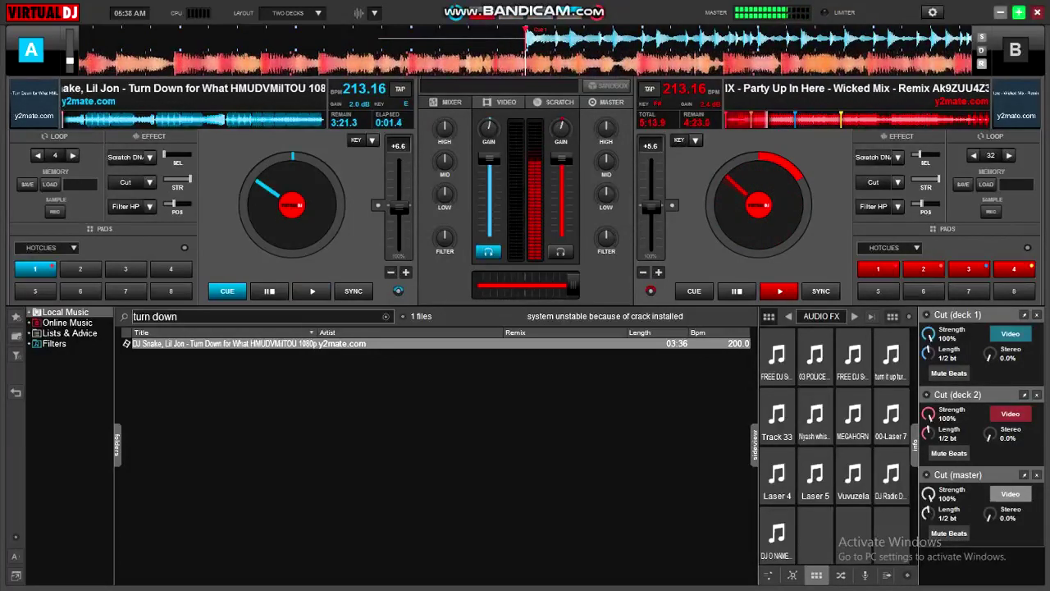
{"action": "left_click_drag", "start_coordinate": [573, 284], "coordinate": [566, 284]}
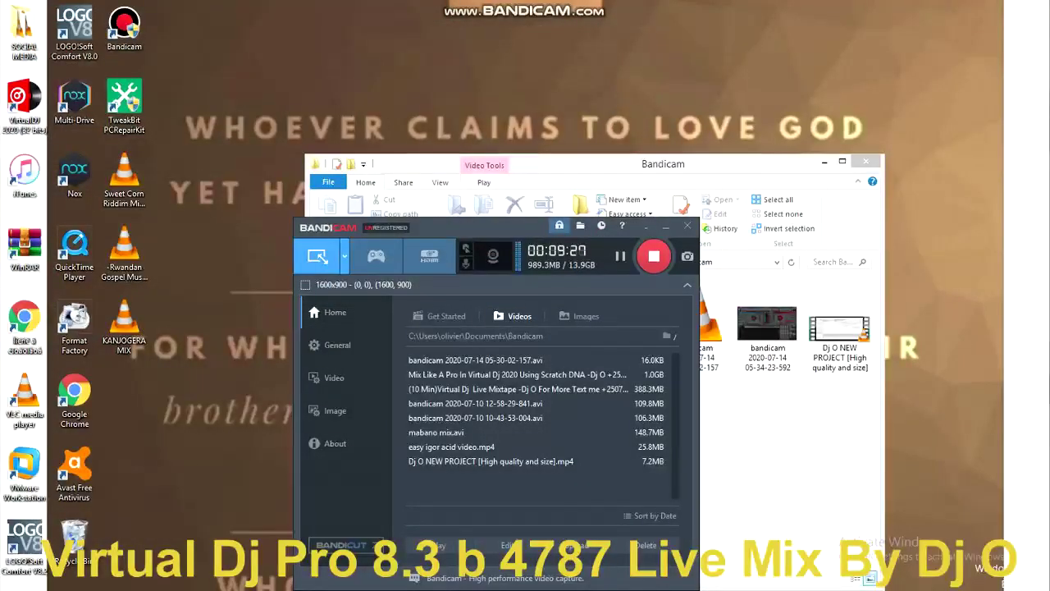
{"action": "left_click", "coordinate": [1032, 102]}
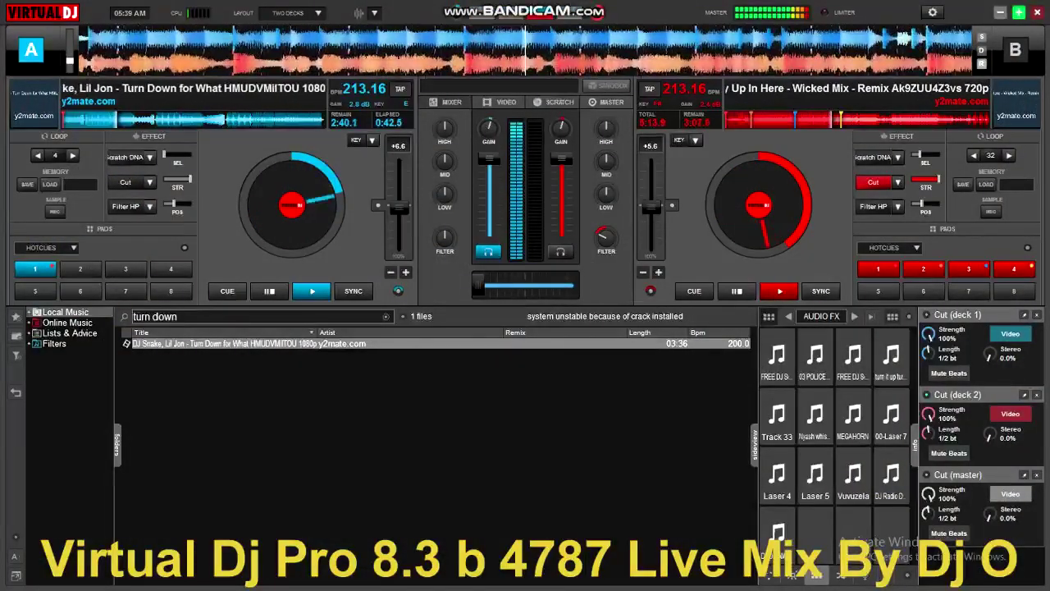
{"action": "mouse_move", "coordinate": [558, 131]}
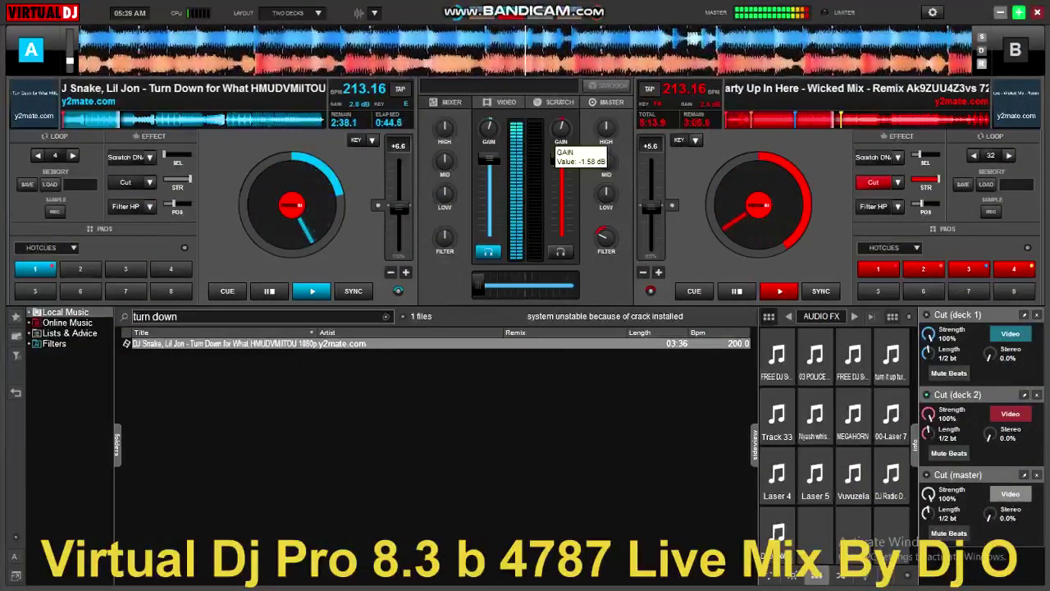